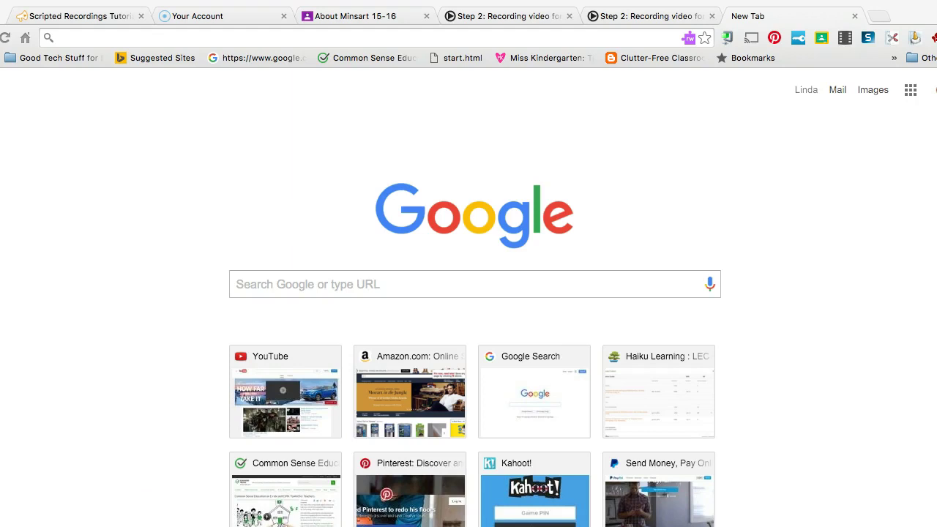
- Search Google for 'Google classroom' from the Chrome address bar
{"action": "left_click", "coordinate": [260, 285]}
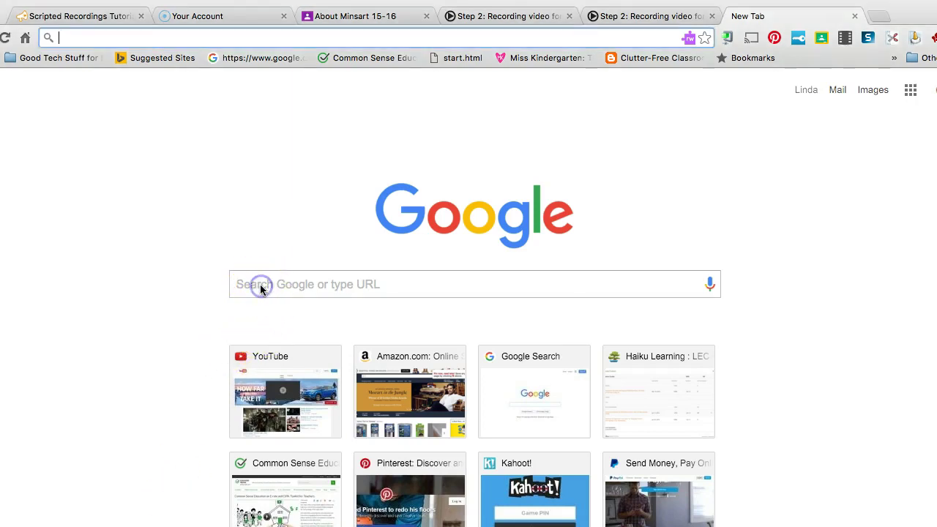
{"action": "type", "text": "Goog"}
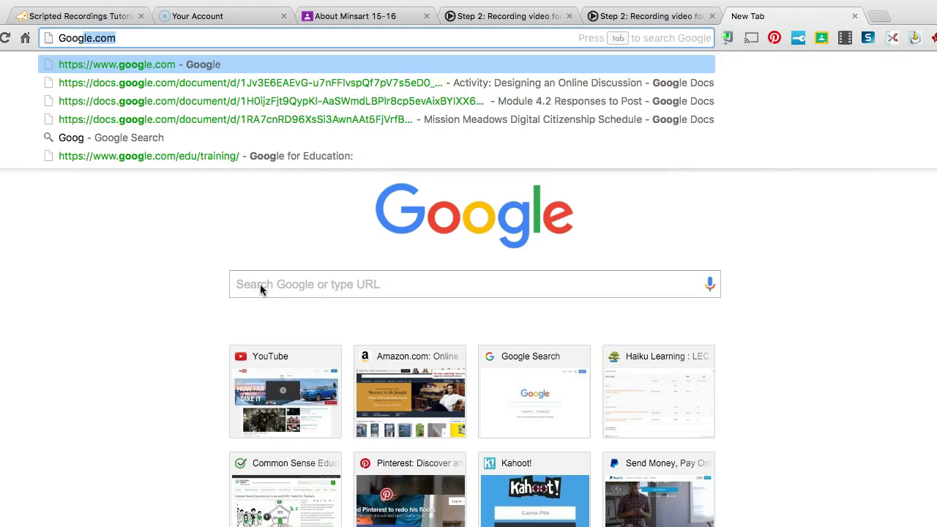
{"action": "type", "text": "le "}
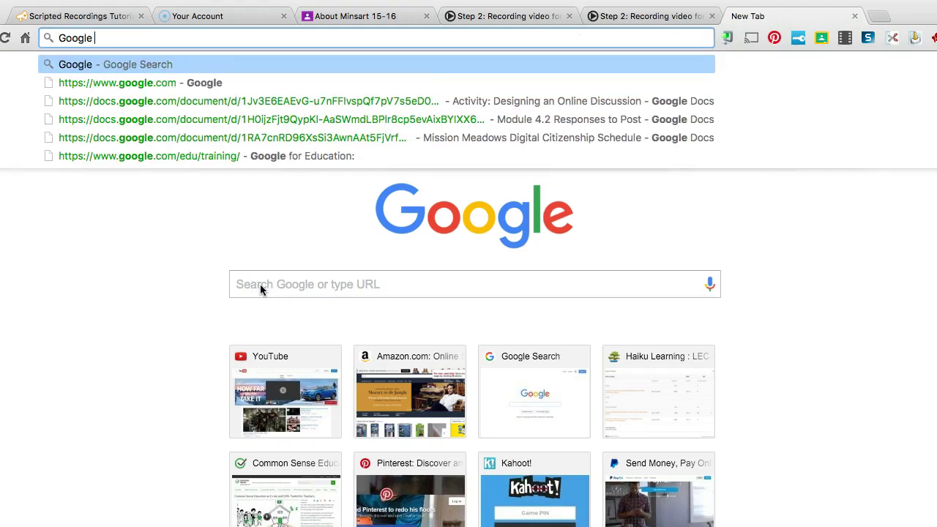
{"action": "type", "text": "classroom"}
{"action": "key", "text": "Return"}
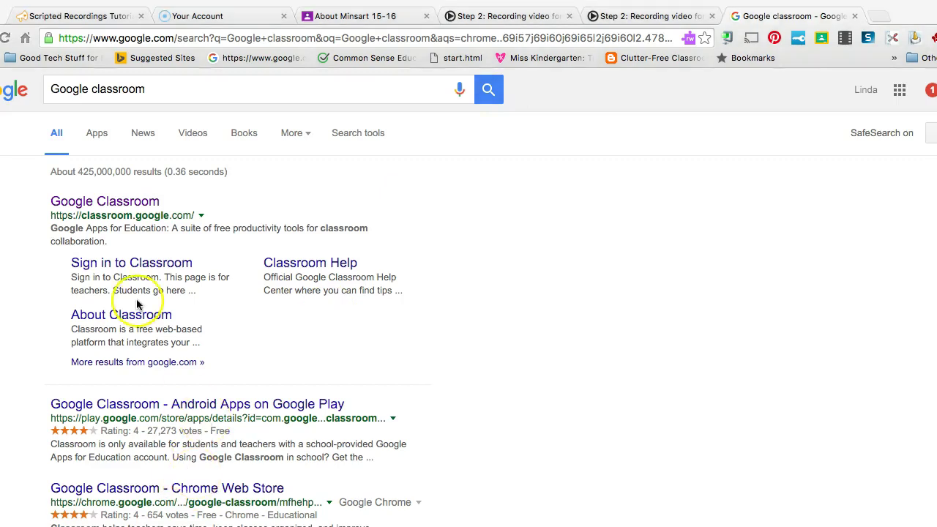
- Open the official Google Classroom site from the top search result
{"action": "left_click", "coordinate": [124, 209]}
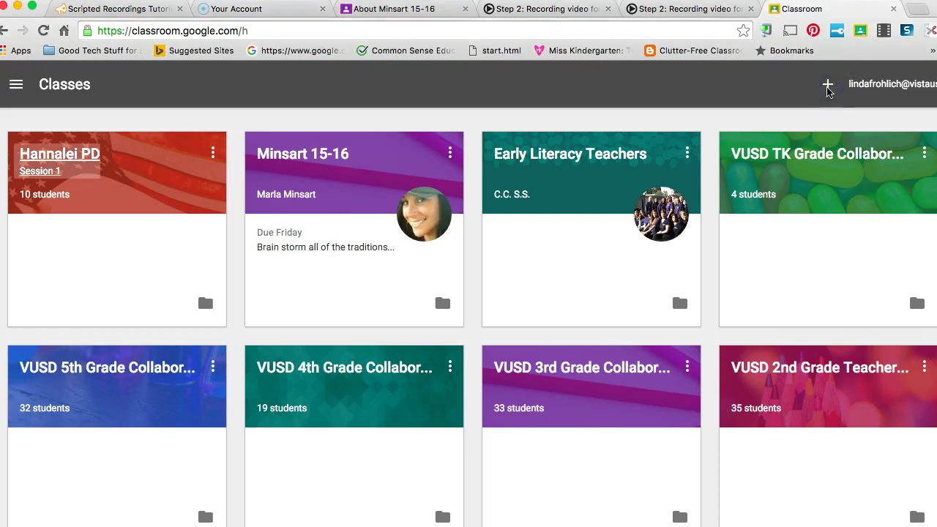
- Choose Create class from the top-right + menu to get an empty class form
{"action": "left_click", "coordinate": [827, 88]}
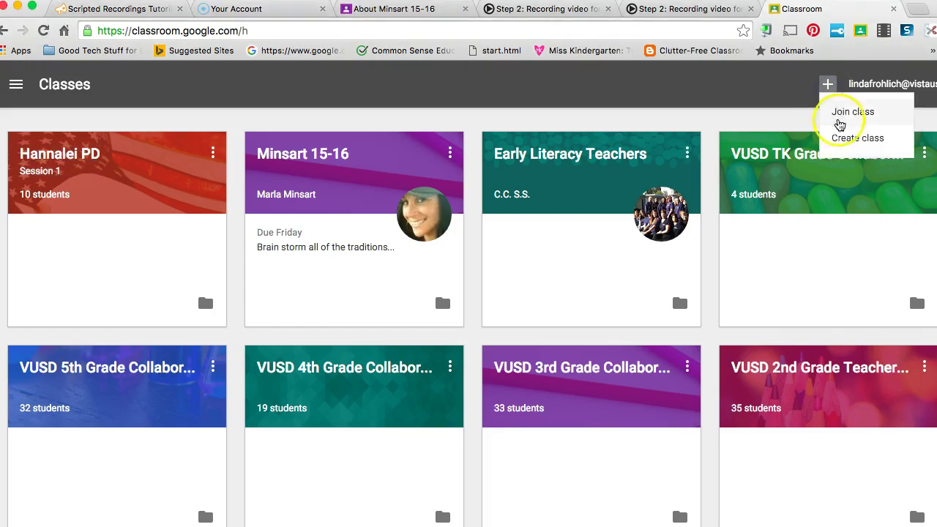
{"action": "left_click", "coordinate": [842, 143]}
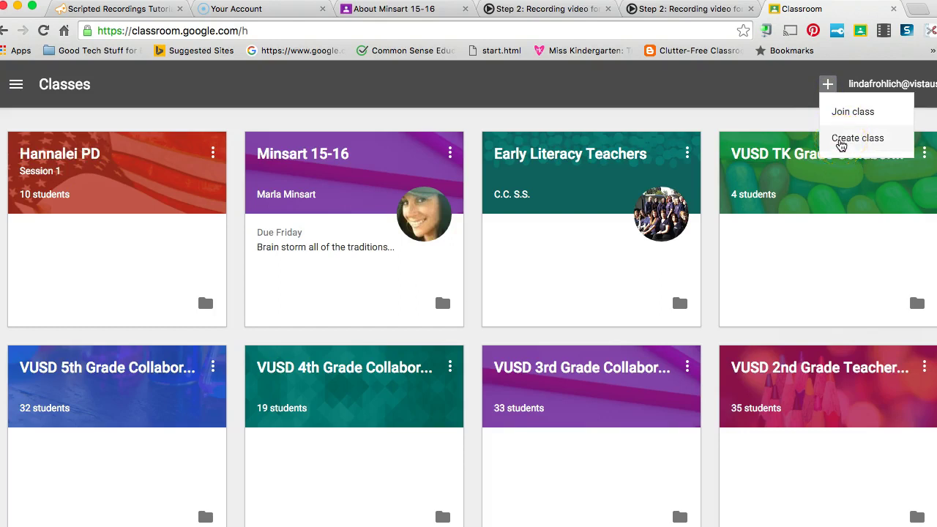
{"action": "left_click", "coordinate": [851, 114]}
{"action": "left_click", "coordinate": [854, 139]}
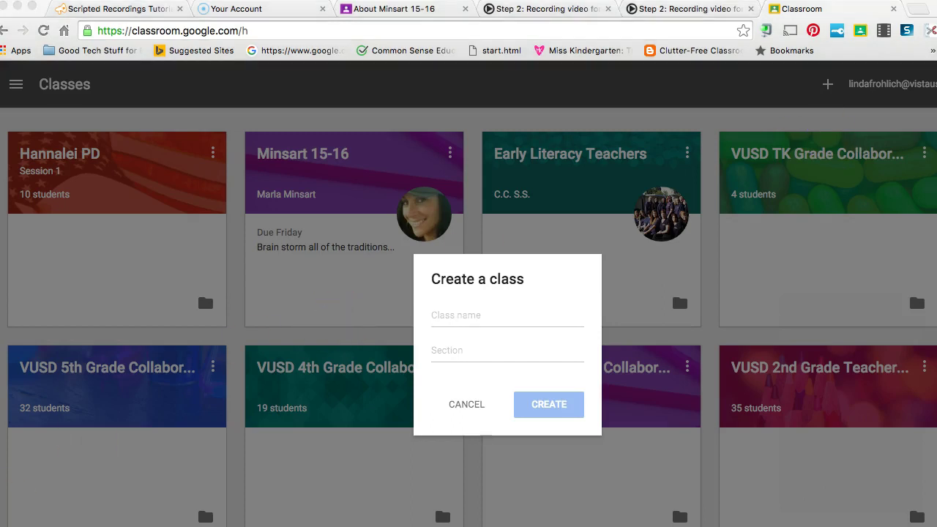
- Name the new class 'Test Classroom' and create it
{"action": "left_click", "coordinate": [501, 316]}
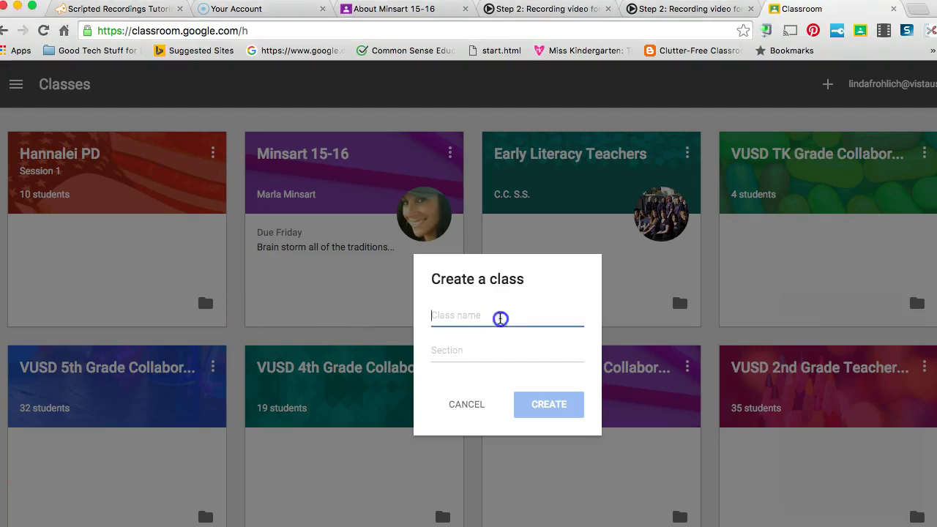
{"action": "type", "text": "Test Cla"}
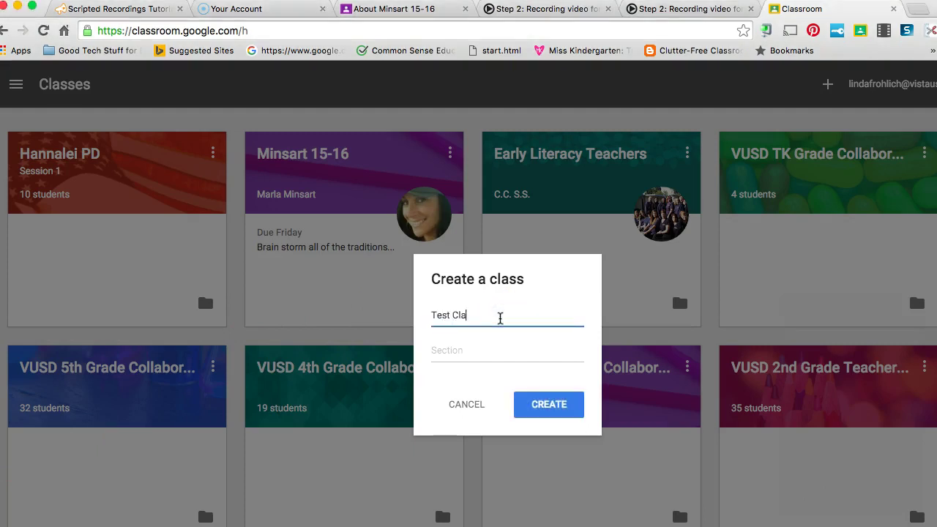
{"action": "type", "text": "ssroom"}
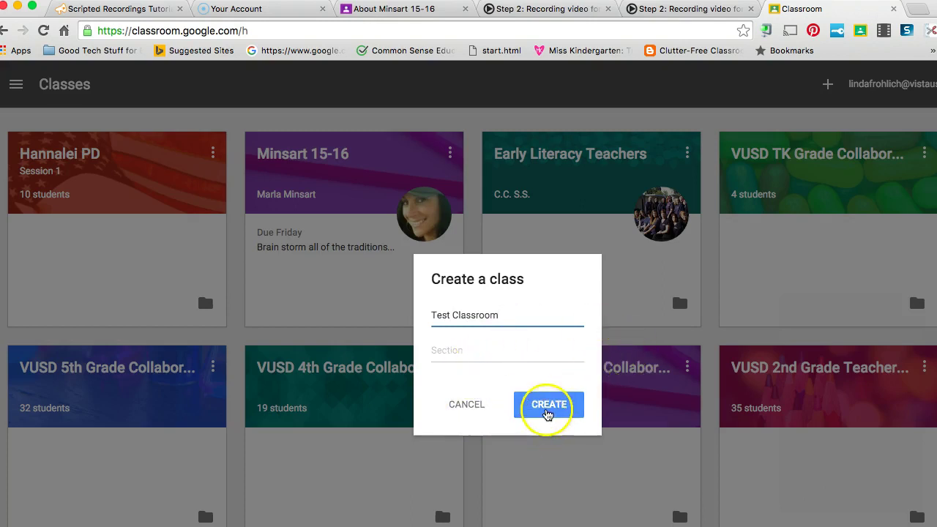
{"action": "left_click", "coordinate": [547, 411]}
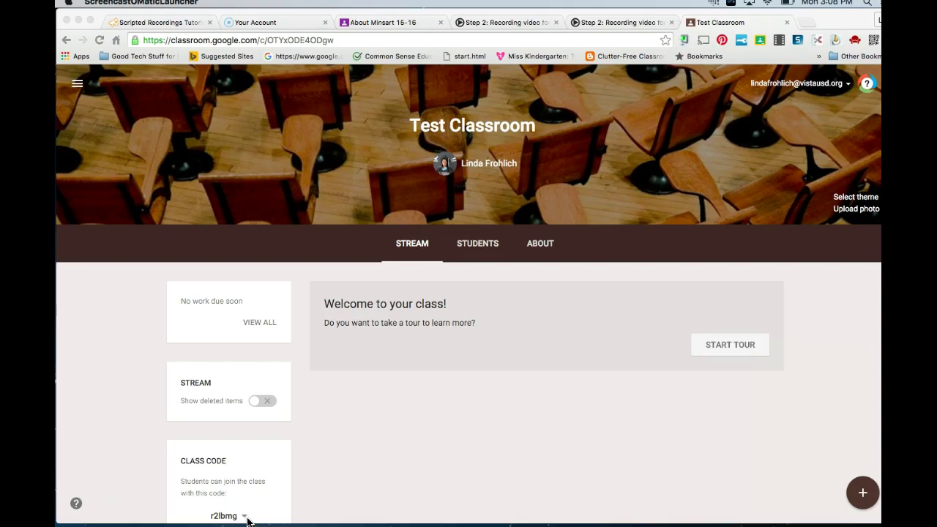
{"action": "left_click", "coordinate": [195, 494]}
{"action": "left_click", "coordinate": [79, 504]}
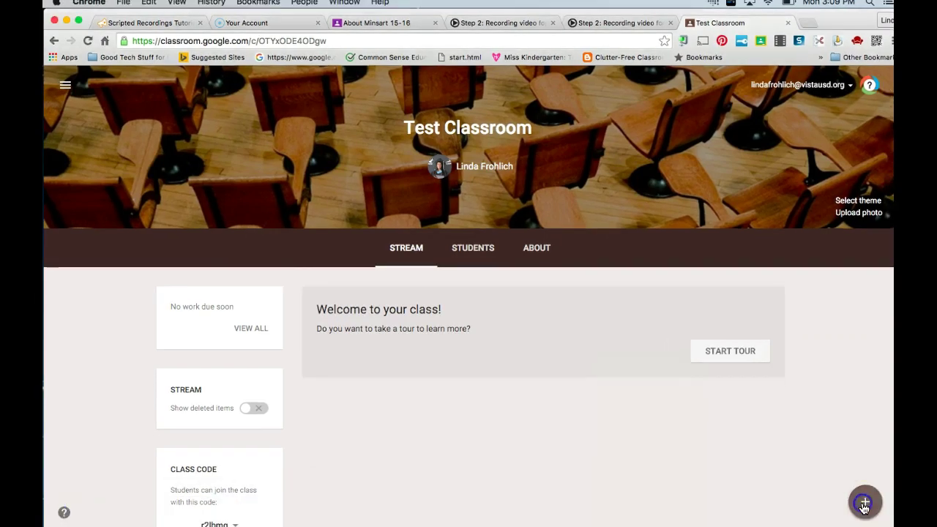
- Choose Create assignment from the floating + post menu to get a blank assignment form
{"action": "right_click", "coordinate": [864, 503]}
{"action": "left_click", "coordinate": [864, 504]}
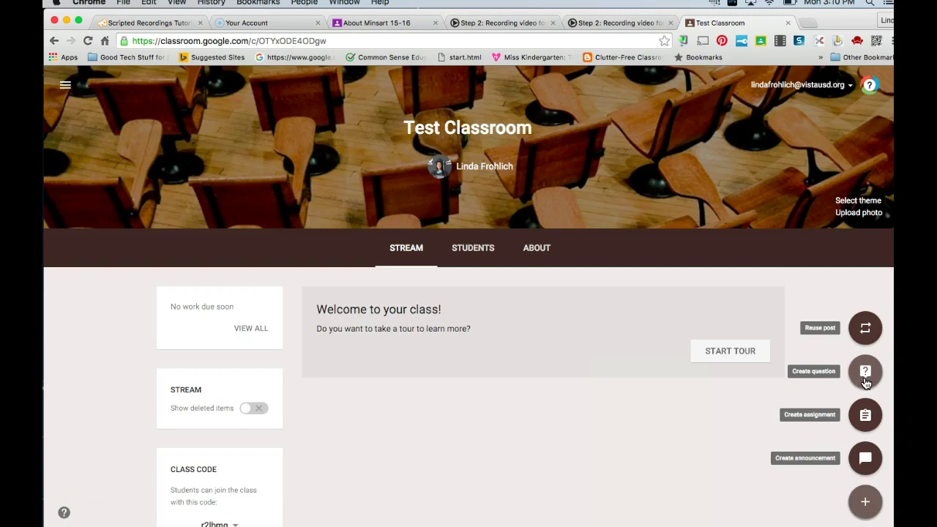
{"action": "left_click", "coordinate": [865, 380]}
{"action": "left_click", "coordinate": [864, 414]}
{"action": "left_click", "coordinate": [858, 416]}
{"action": "left_click", "coordinate": [864, 456]}
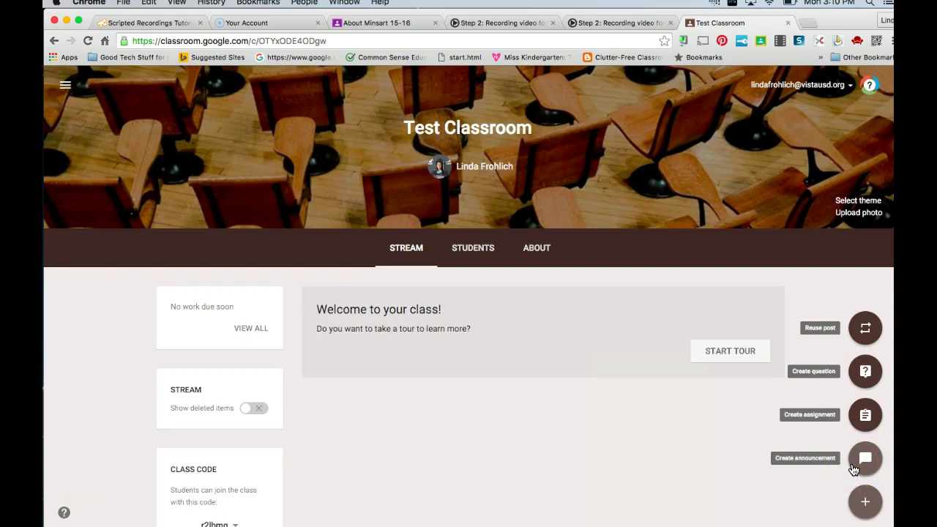
{"action": "left_click", "coordinate": [871, 414]}
{"action": "left_click", "coordinate": [874, 416]}
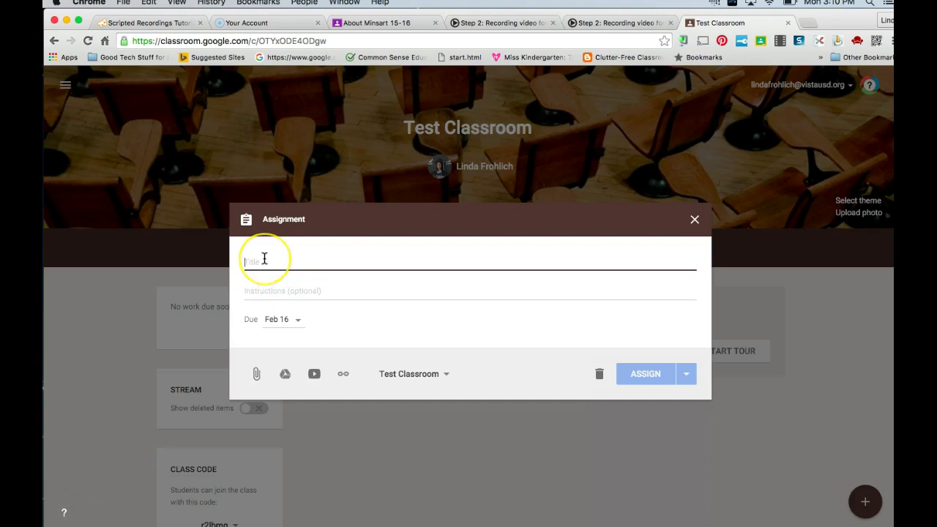
- Title the assignment 'First Assignment' and add the instructions 'Use this for directions'
{"action": "type", "text": "Fis"}
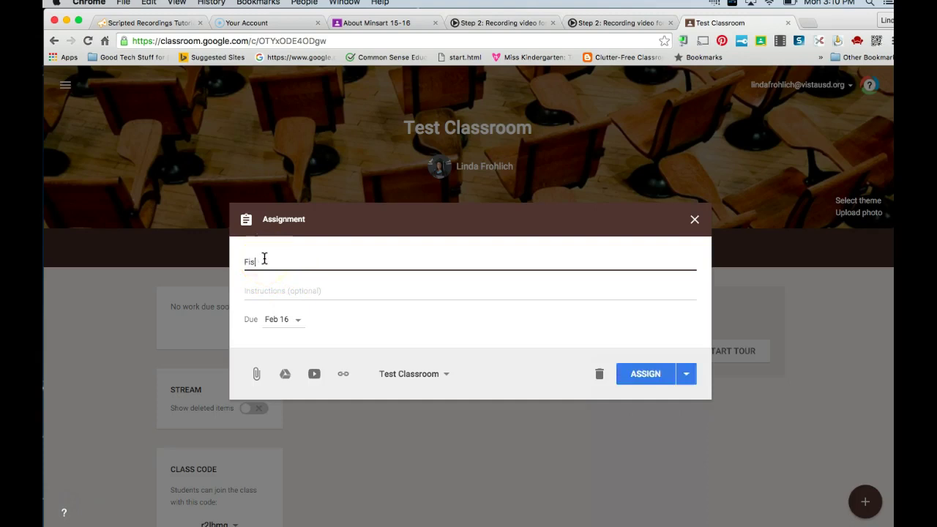
{"action": "key", "text": "BackSpace"}
{"action": "type", "text": "rst Assign"}
{"action": "type", "text": "mnet"}
{"action": "key", "text": "BackSpace"}
{"action": "key", "text": "BackSpace"}
{"action": "key", "text": "BackSpace"}
{"action": "key", "text": "BackSpace"}
{"action": "type", "text": "ment"}
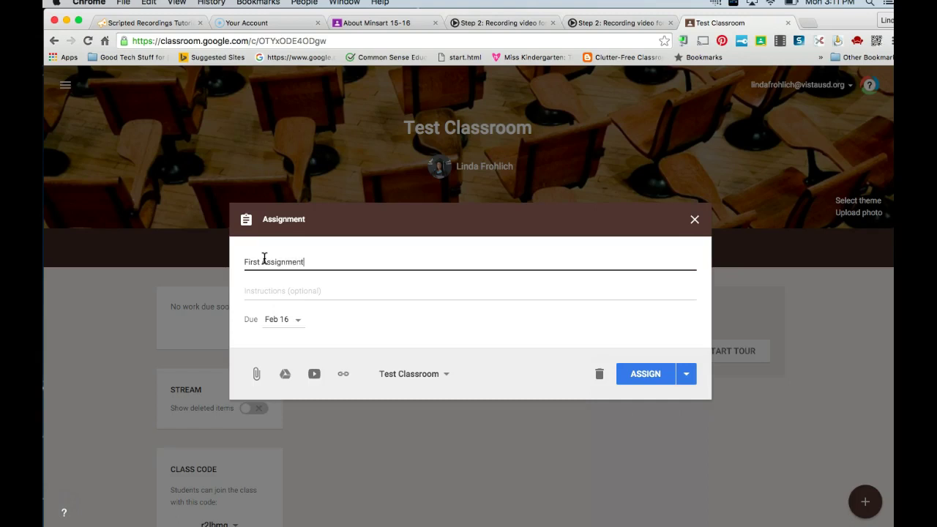
{"action": "left_click", "coordinate": [249, 291]}
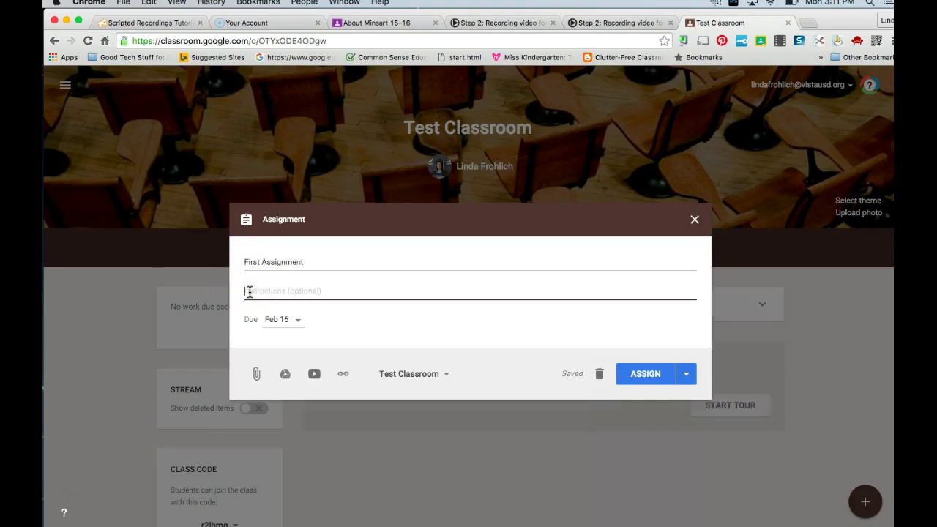
{"action": "type", "text": "Use this for"}
{"action": "type", "text": " directions"}
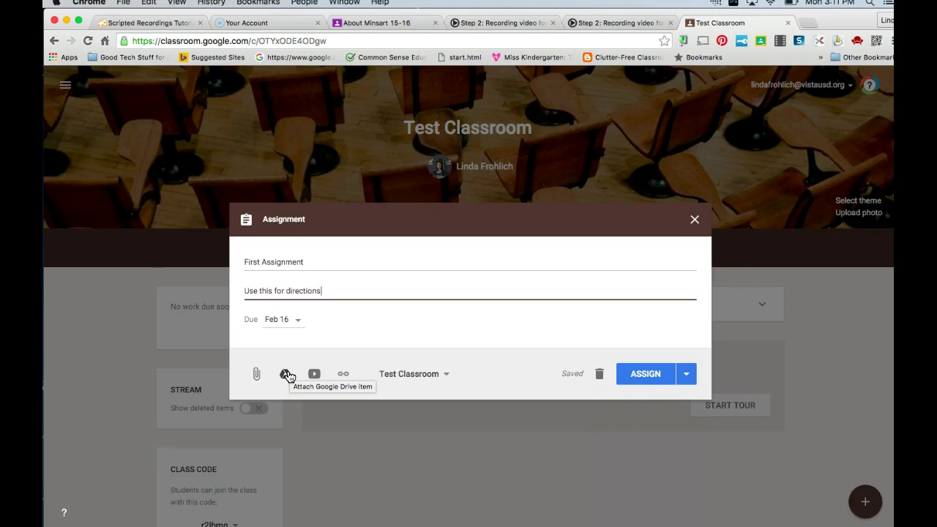
- Attach 'QR Codes Fry word list 9 w/o words' from the Drive First Grade folder
{"action": "left_click", "coordinate": [287, 375]}
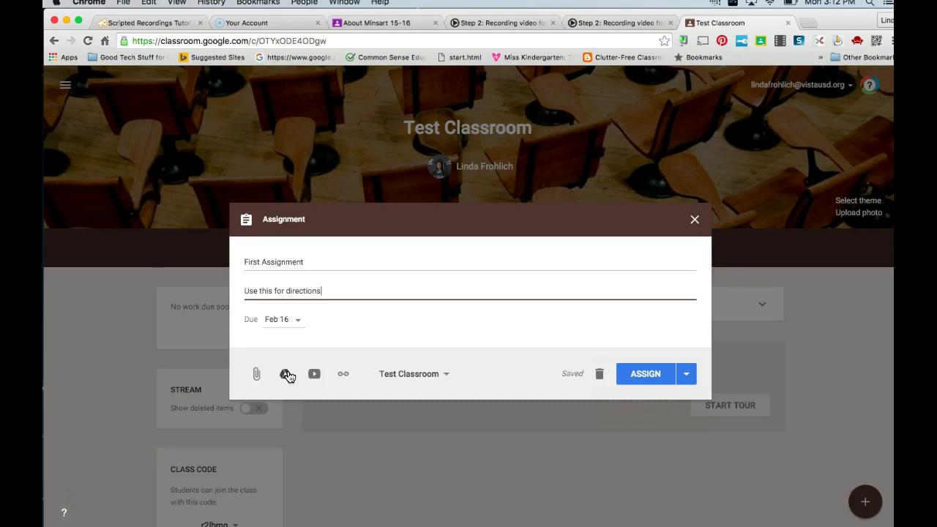
{"action": "left_click", "coordinate": [285, 374]}
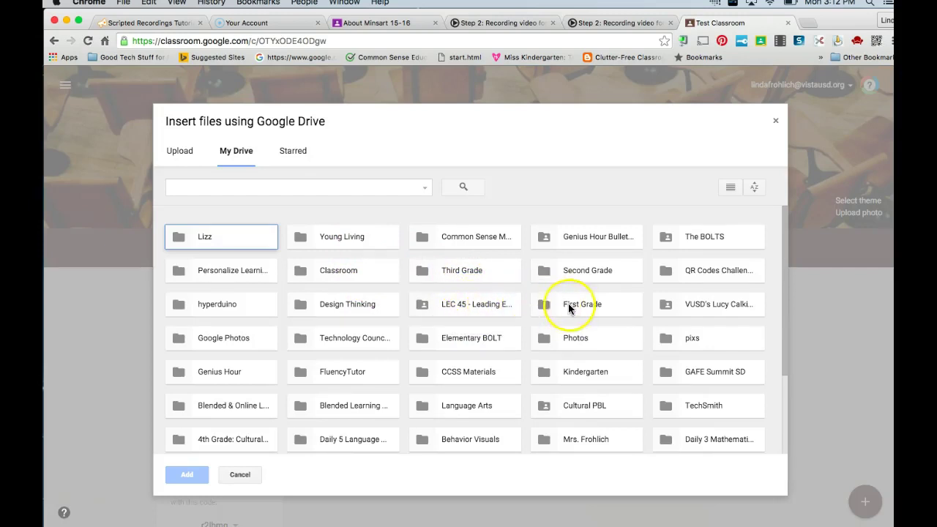
{"action": "double_click", "coordinate": [565, 308]}
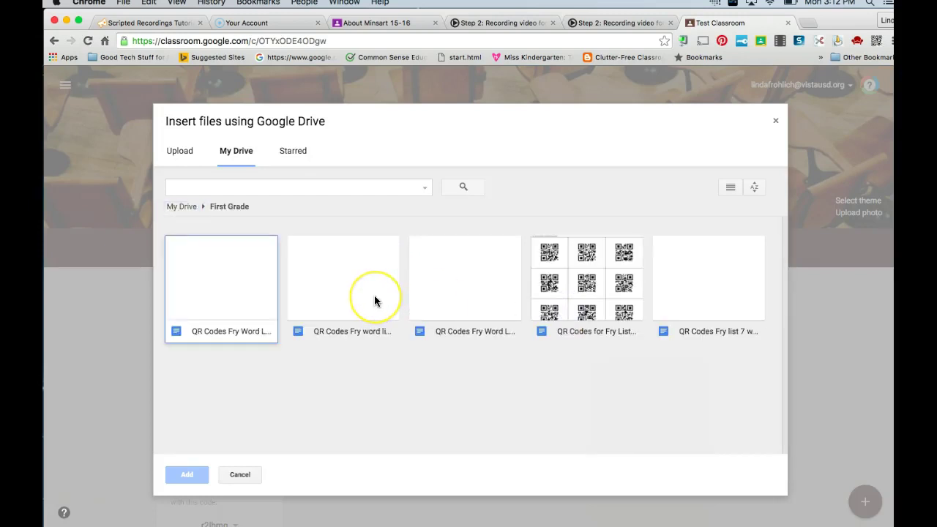
{"action": "double_click", "coordinate": [371, 299]}
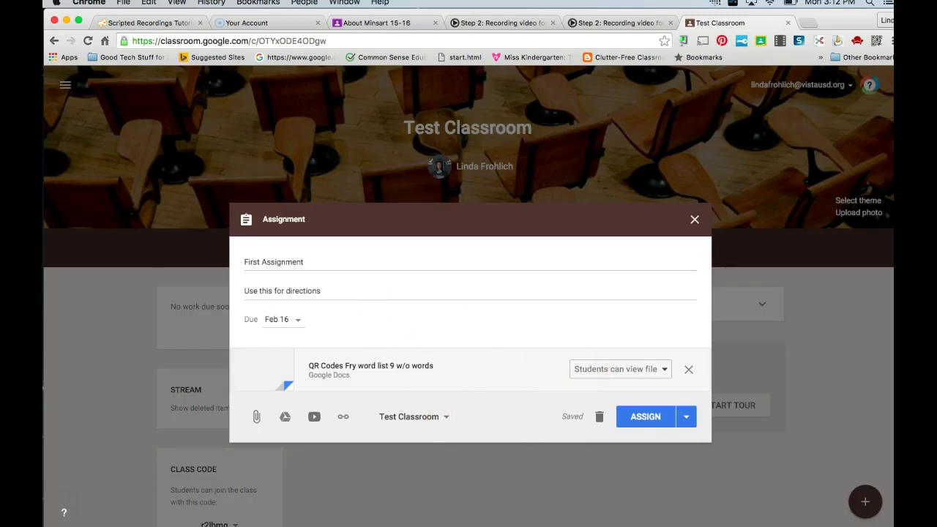
- Remove the QR Codes attachment and assign First Assignment, due Feb 16
{"action": "key", "text": "alt+p"}
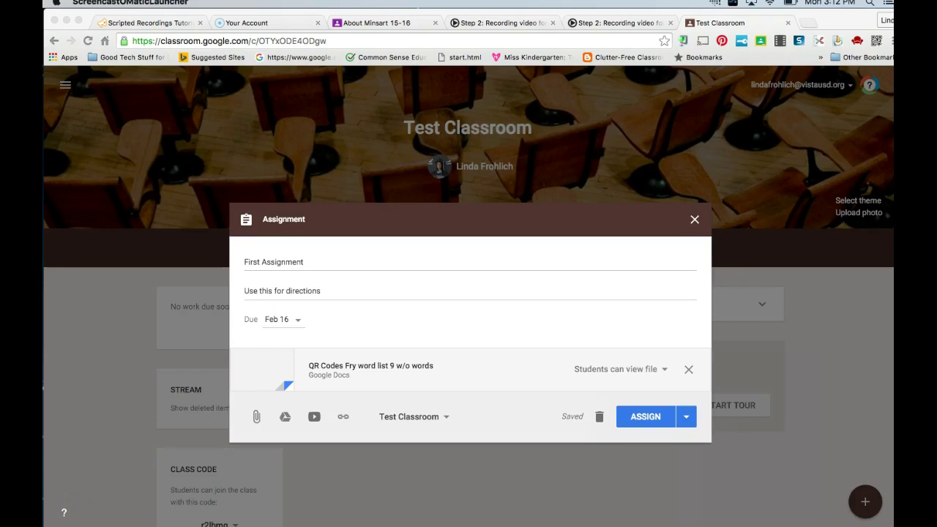
{"action": "left_click", "coordinate": [662, 370]}
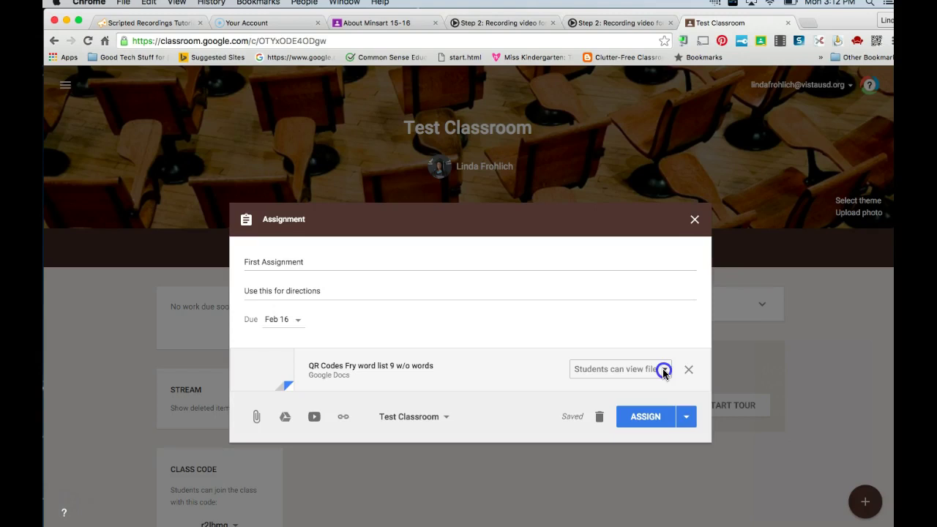
{"action": "left_click", "coordinate": [662, 370]}
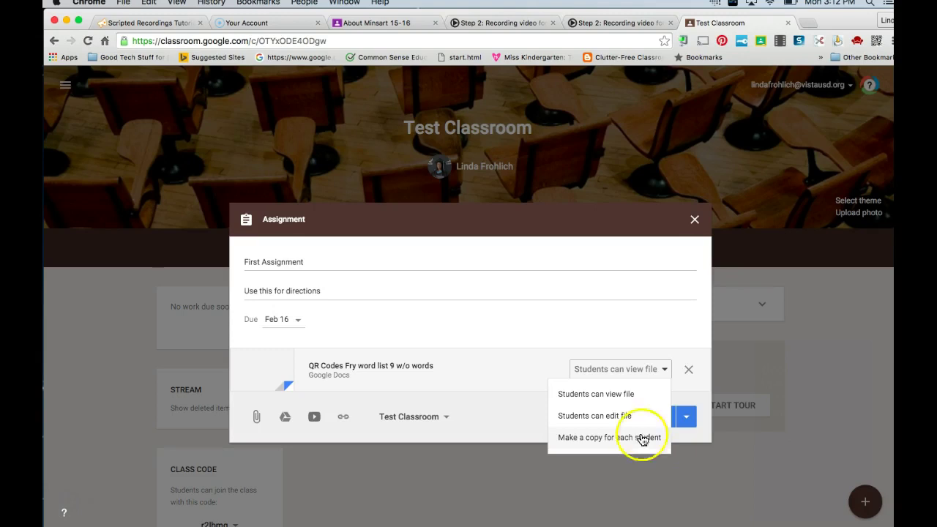
{"action": "left_click", "coordinate": [689, 368]}
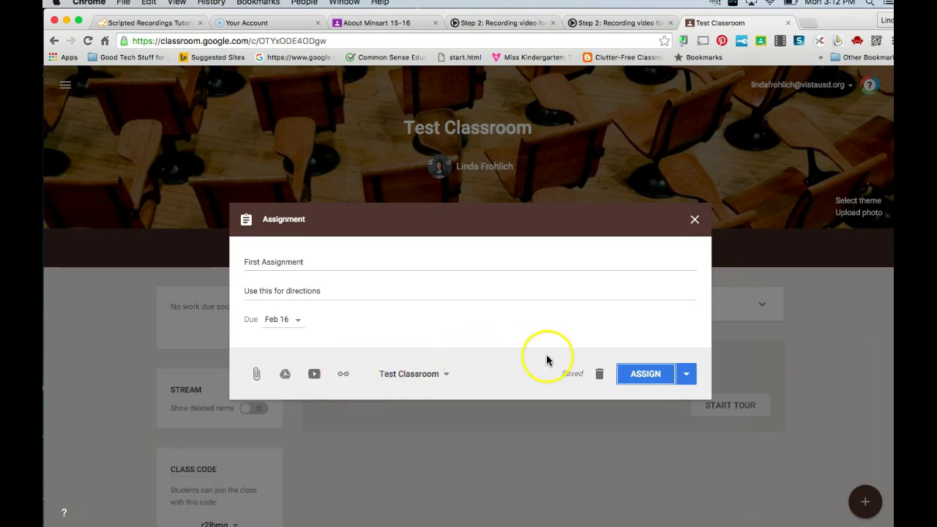
{"action": "left_click", "coordinate": [644, 377]}
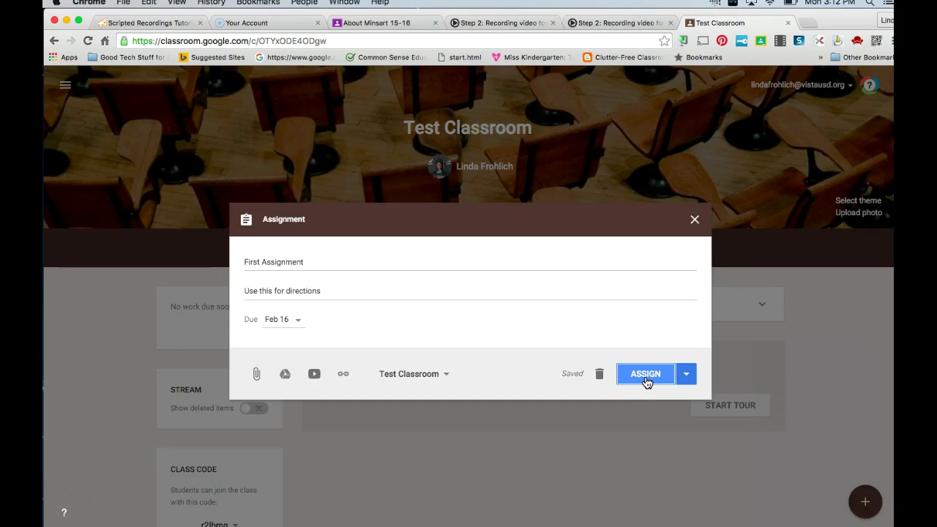
{"action": "left_click", "coordinate": [646, 379]}
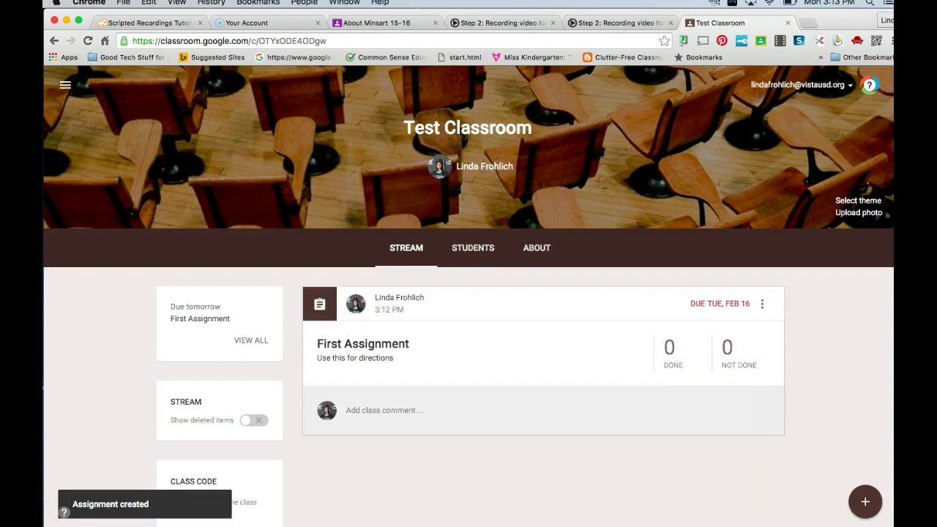
- Start a new question reading 'What do you remember about Google Classroom?'
{"action": "left_click", "coordinate": [883, 503]}
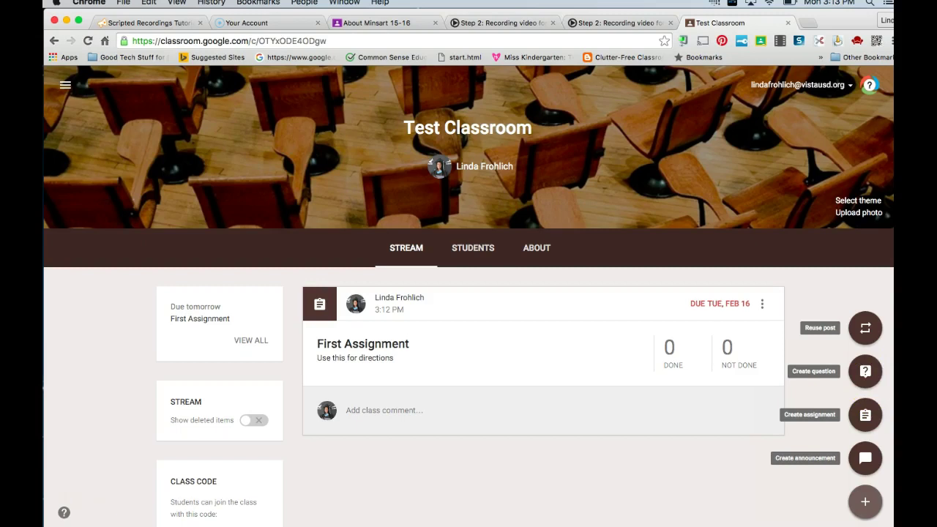
{"action": "left_click", "coordinate": [873, 378]}
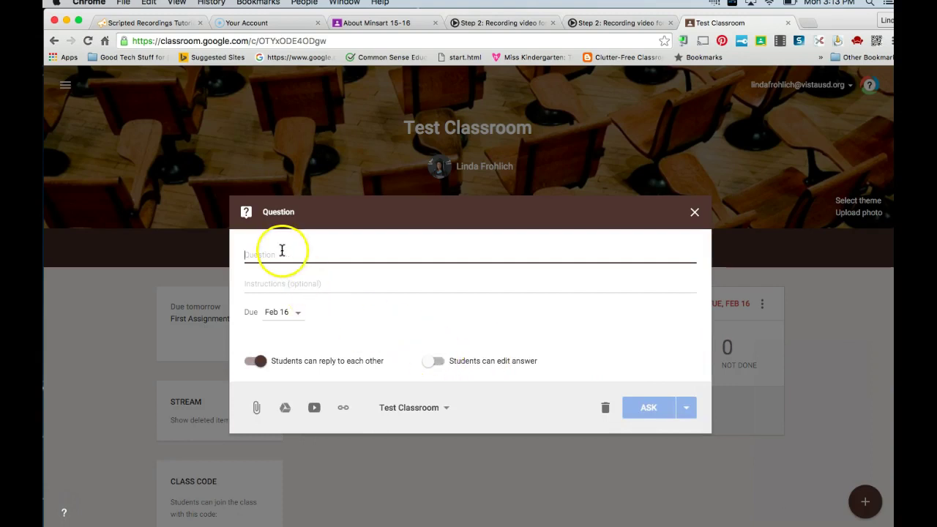
{"action": "type", "text": "What"}
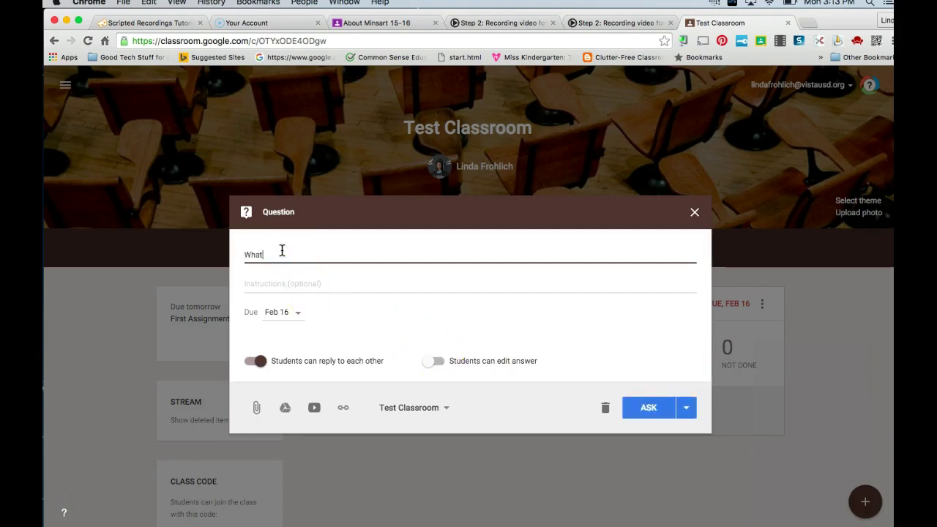
{"action": "type", "text": " do you remem"}
{"action": "type", "text": "ber about G"}
{"action": "type", "text": "oogle Classroom"}
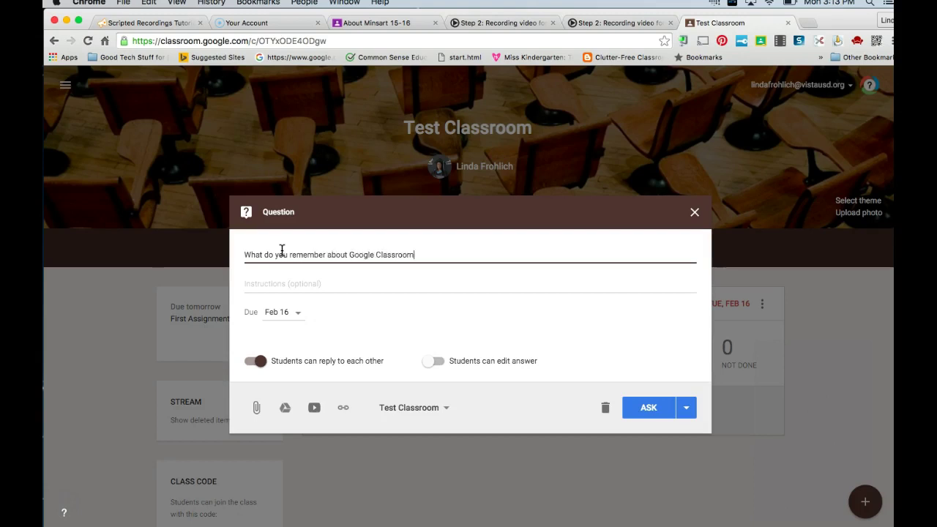
{"action": "type", "text": "?"}
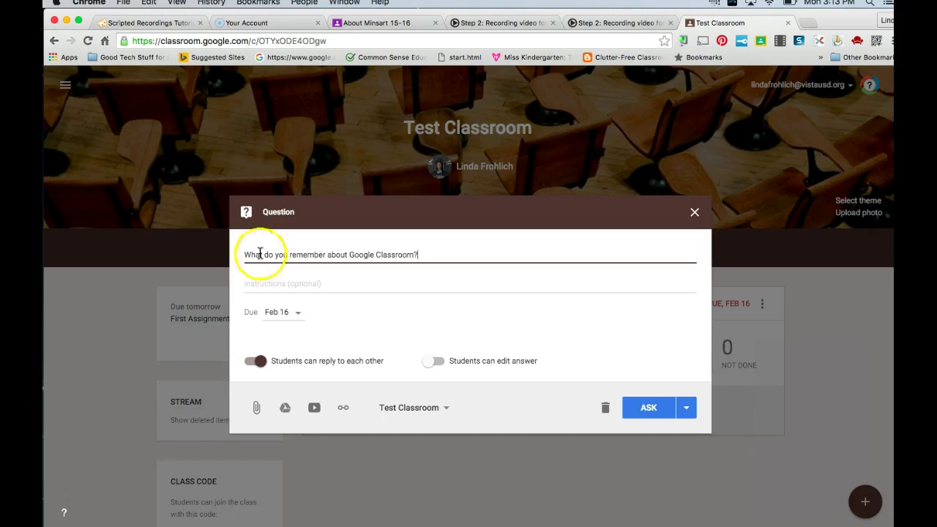
- Keep the Feb 16 due date, disable student replies, allow answer edits, and close as draft
{"action": "left_click", "coordinate": [296, 313]}
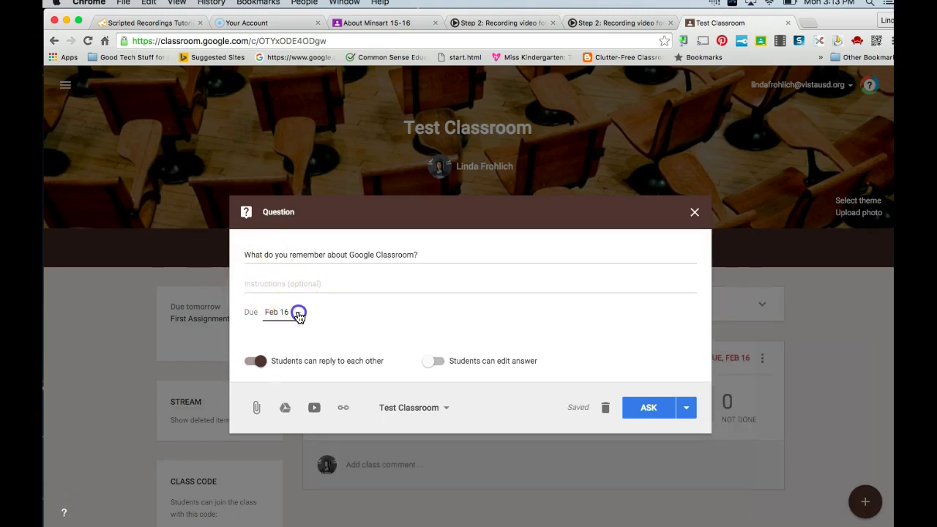
{"action": "left_click", "coordinate": [452, 339]}
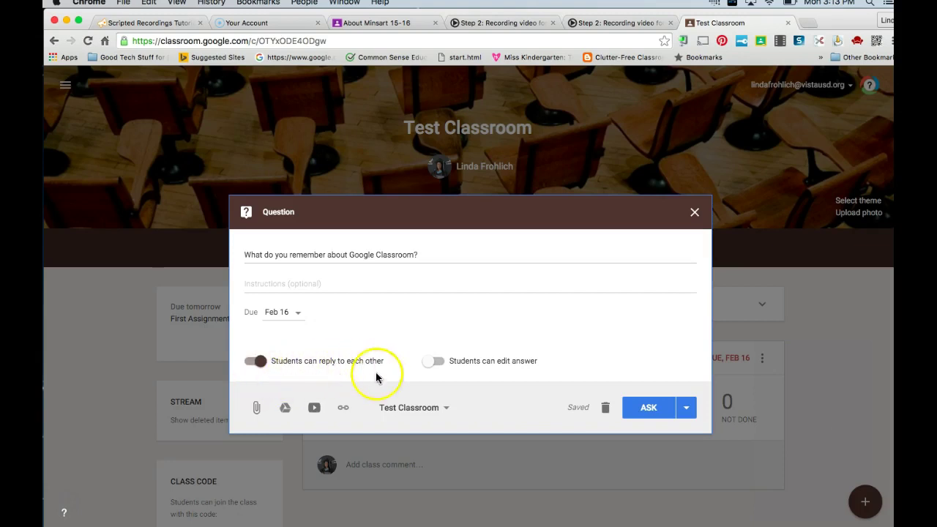
{"action": "left_click", "coordinate": [260, 361]}
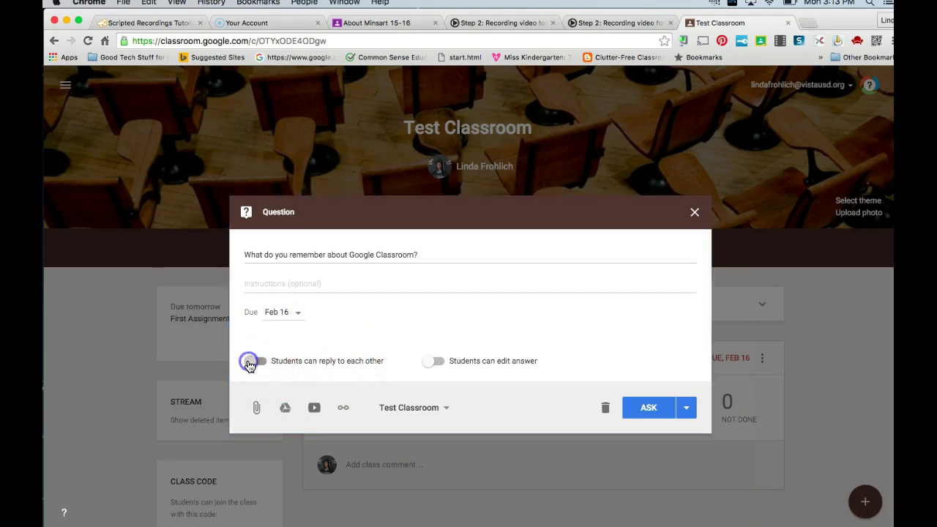
{"action": "left_click", "coordinate": [433, 361]}
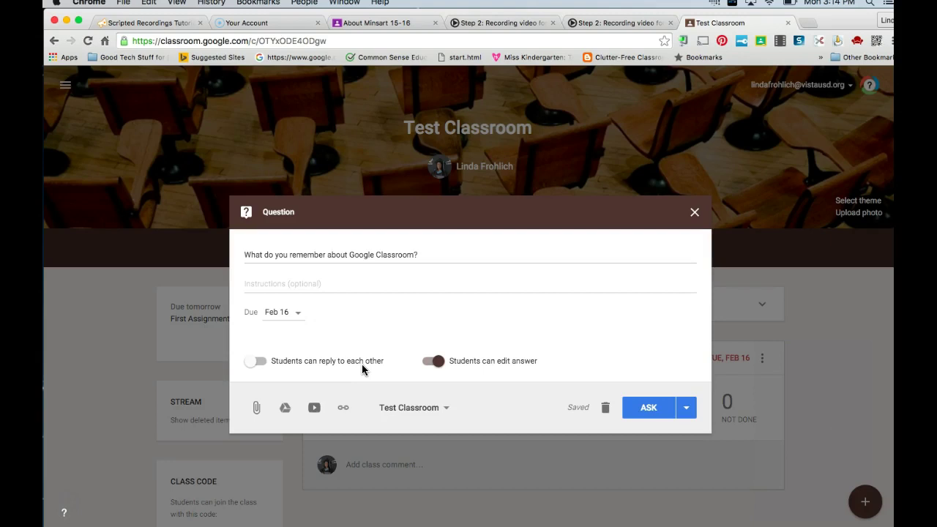
{"action": "left_click", "coordinate": [695, 212]}
{"action": "left_click", "coordinate": [870, 502]}
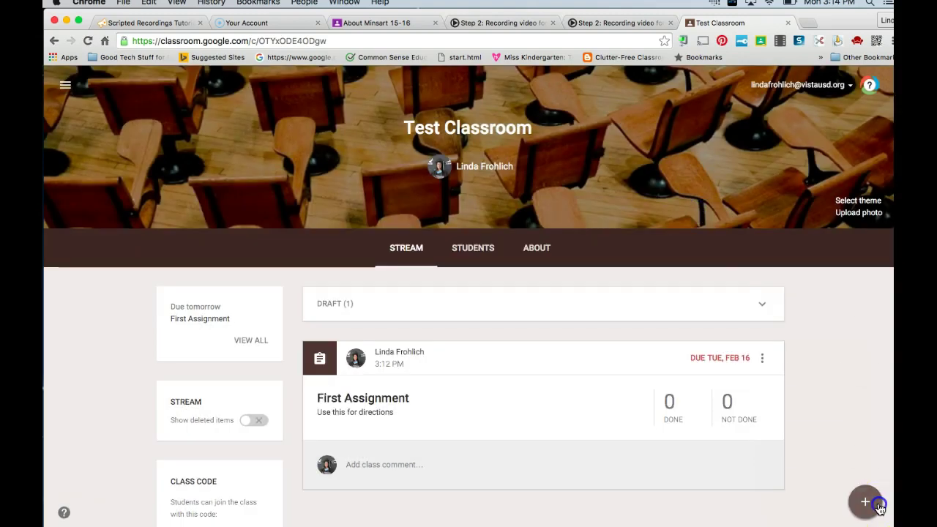
{"action": "left_click", "coordinate": [865, 457]}
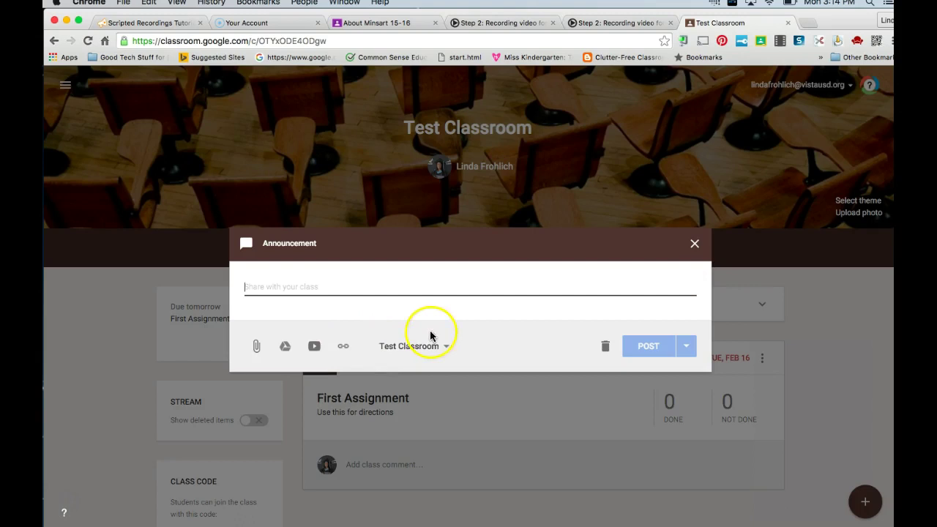
{"action": "left_click", "coordinate": [695, 244]}
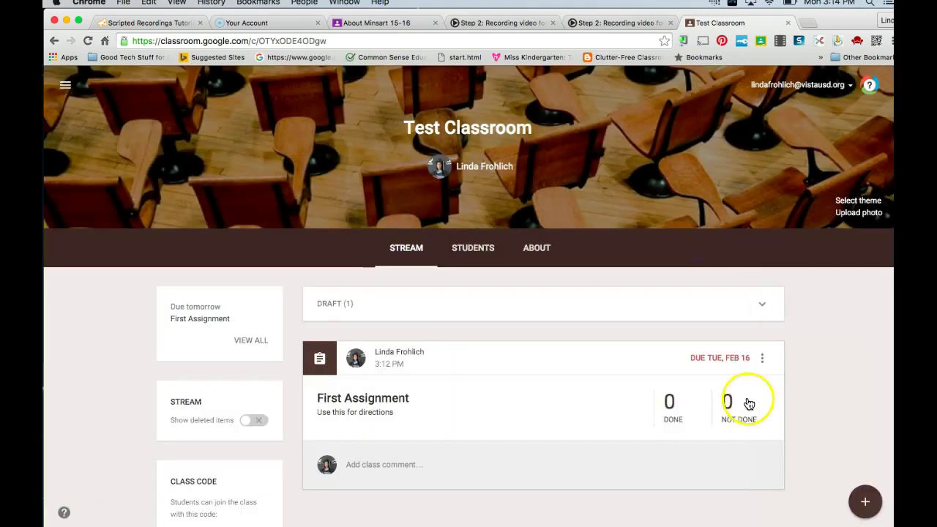
{"action": "left_click", "coordinate": [58, 526]}
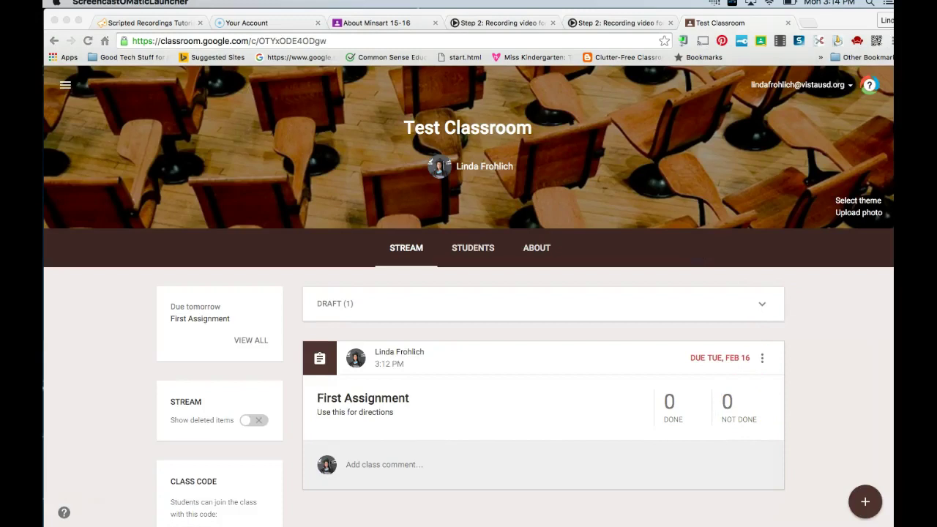
{"action": "left_click", "coordinate": [761, 357]}
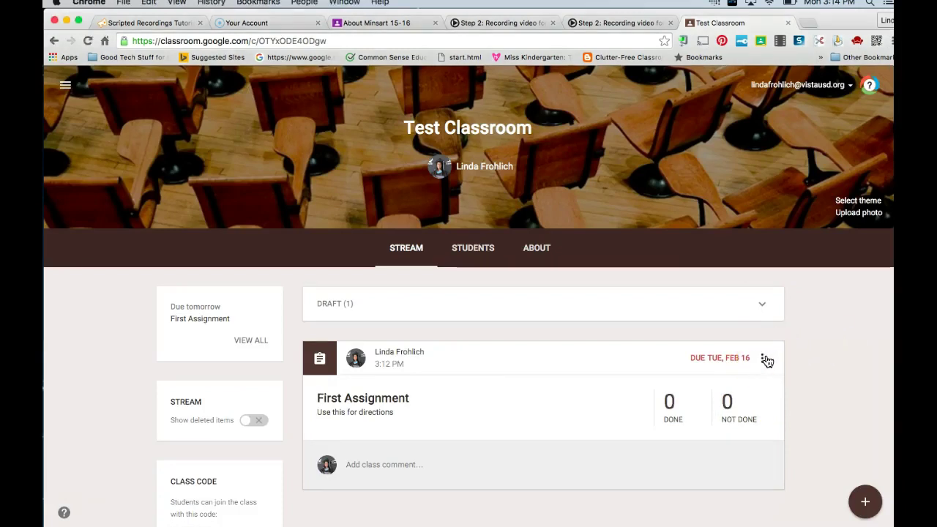
{"action": "left_click", "coordinate": [762, 358]}
{"action": "left_click", "coordinate": [730, 413]}
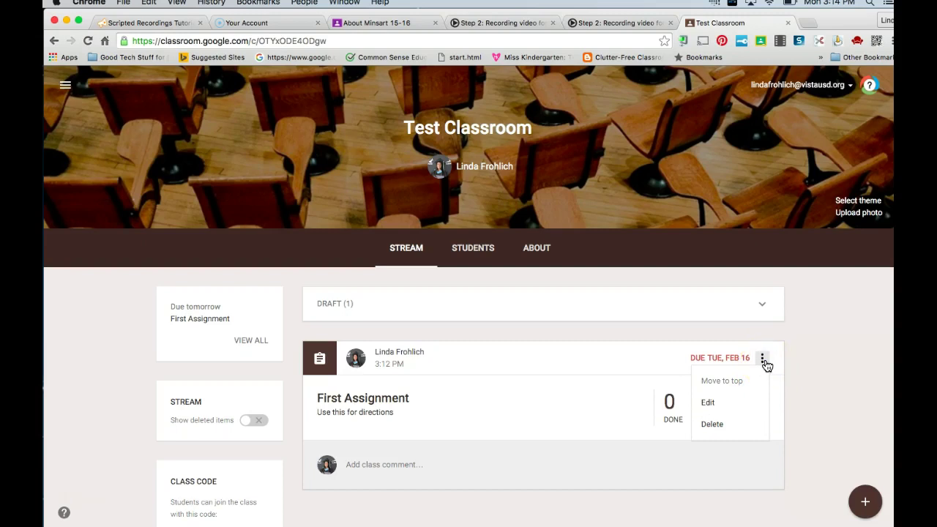
{"action": "left_click", "coordinate": [729, 425]}
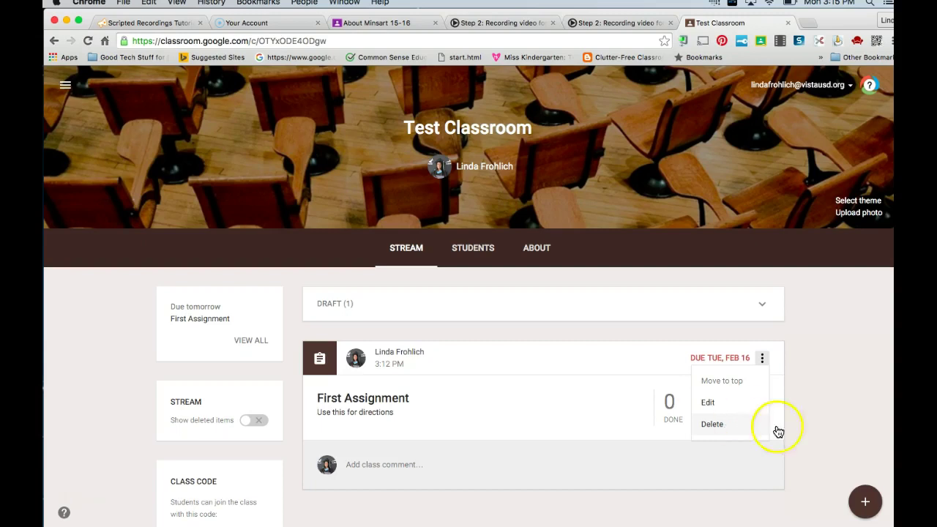
{"action": "left_click", "coordinate": [725, 502]}
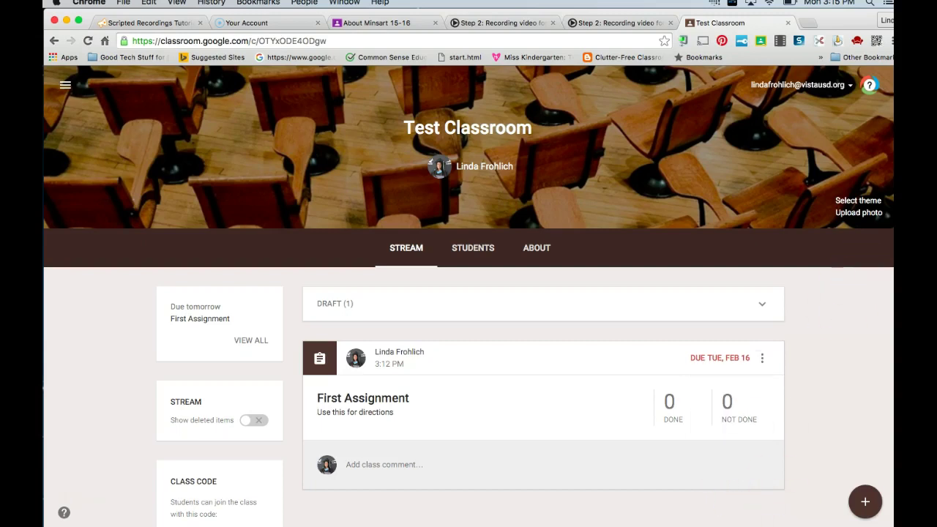
{"action": "left_click", "coordinate": [865, 502]}
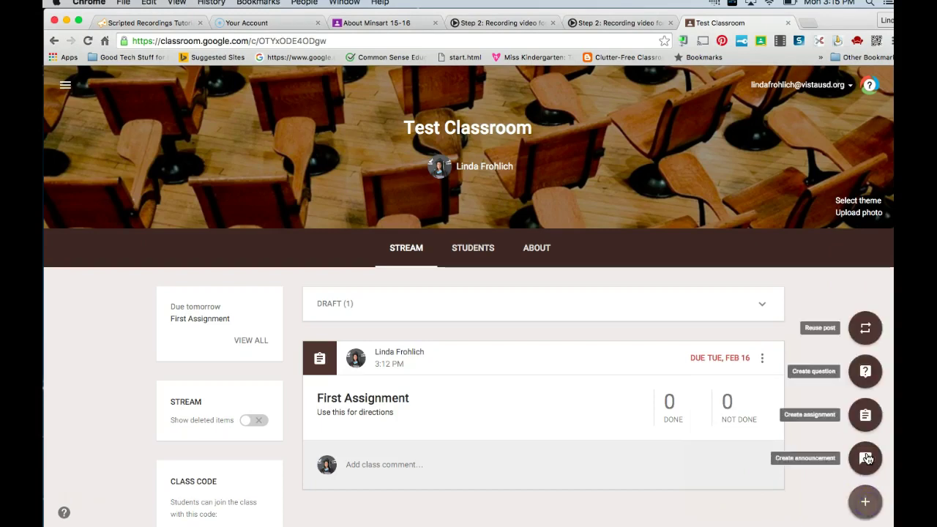
{"action": "left_click", "coordinate": [865, 327]}
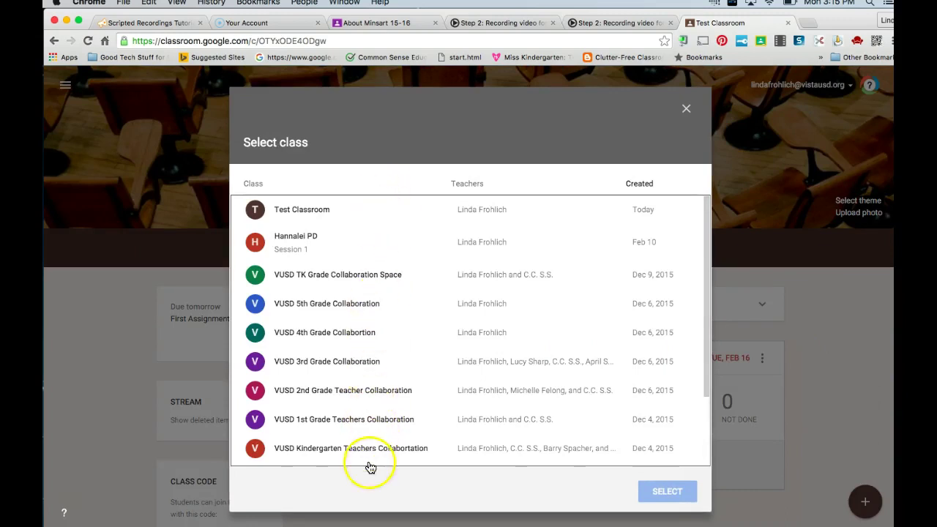
{"action": "left_click", "coordinate": [686, 110]}
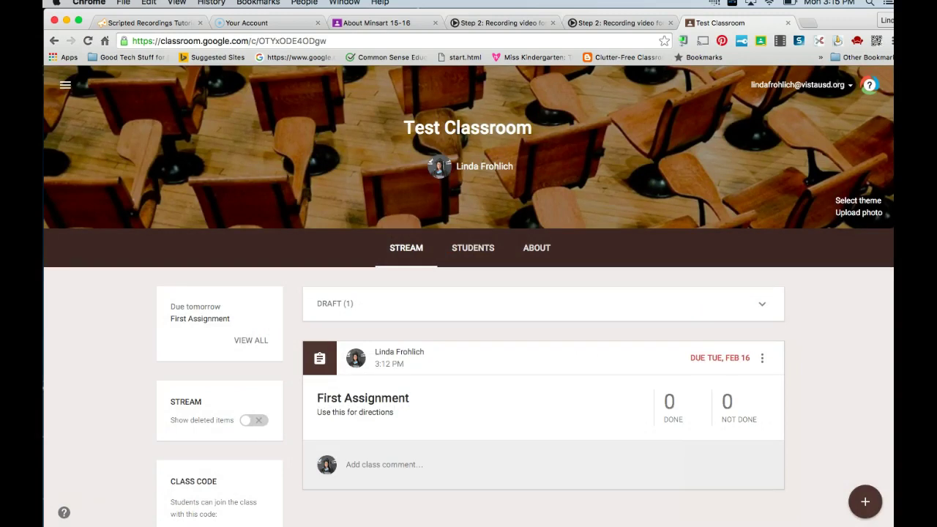
- Check Test Classroom's Students page and join code, then view its empty About details
{"action": "left_click", "coordinate": [475, 248]}
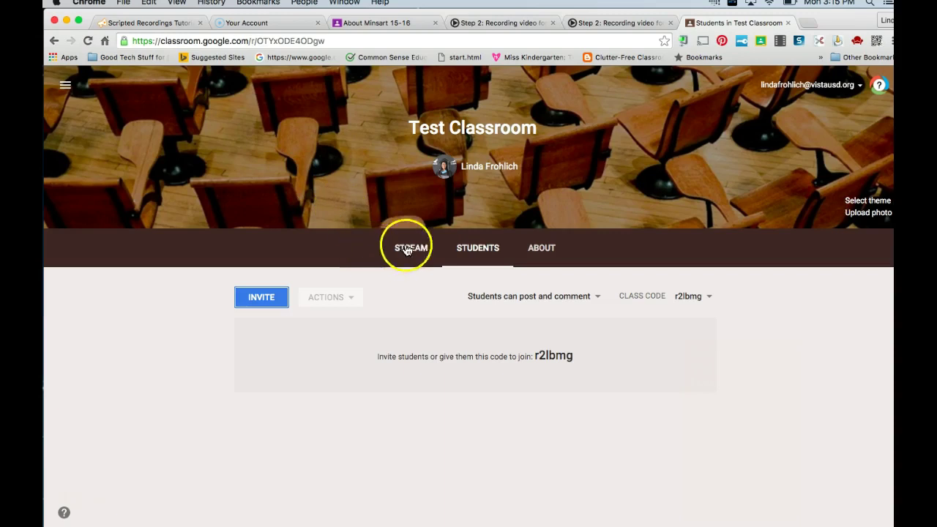
{"action": "left_click", "coordinate": [533, 251]}
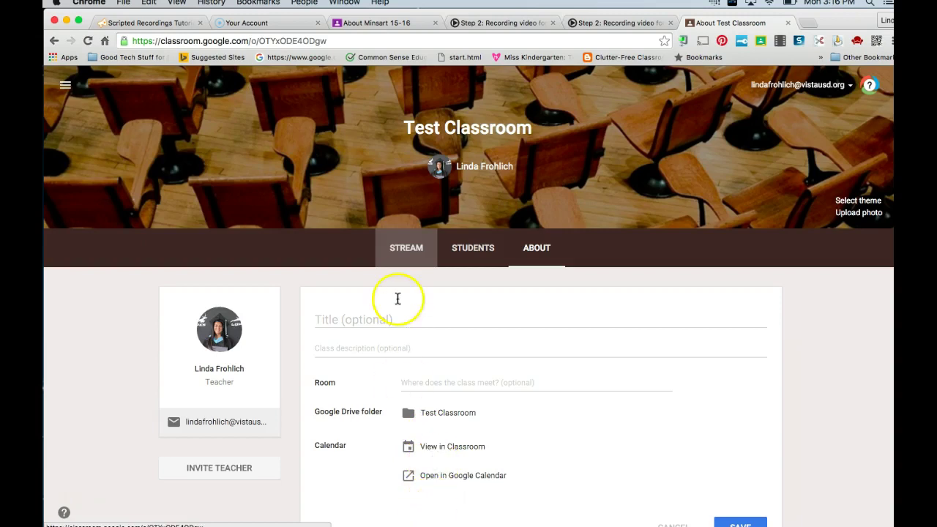
- Go back to the Test Classroom stream with First Assignment posted
{"action": "left_click", "coordinate": [399, 255]}
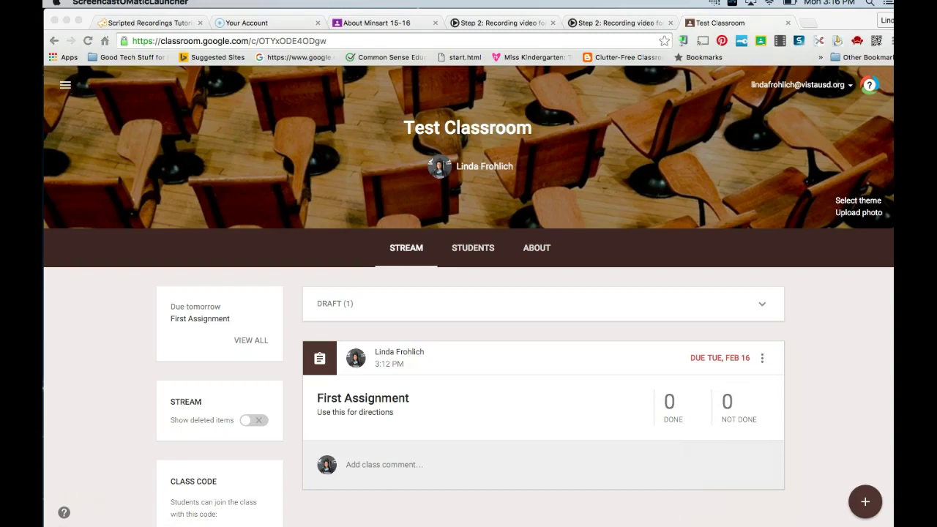
- Glance at First Assignment's options menu, then open Classroom's main navigation drawer
{"action": "left_click", "coordinate": [762, 360]}
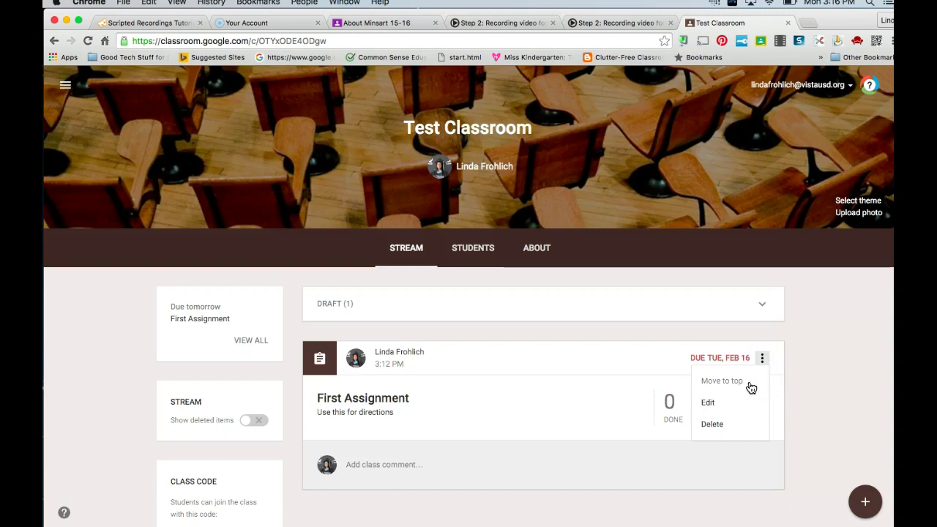
{"action": "right_click", "coordinate": [65, 76]}
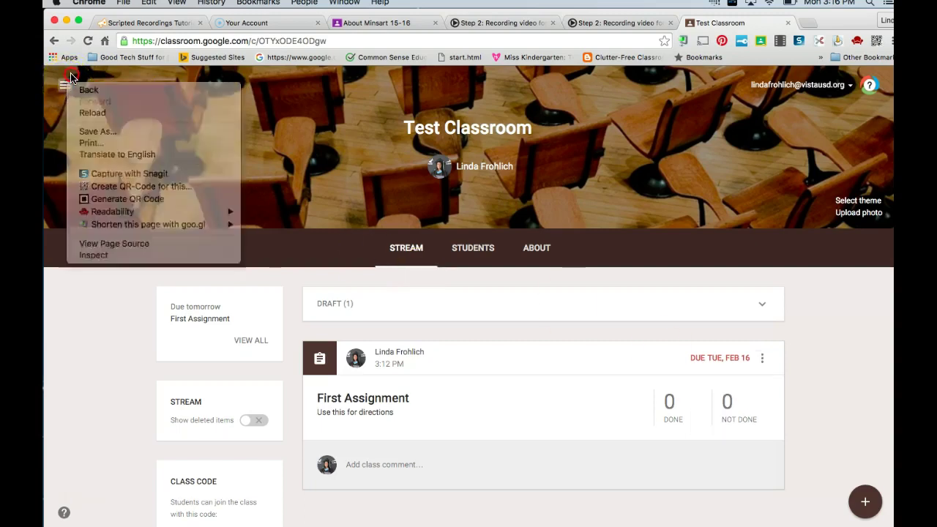
{"action": "left_click", "coordinate": [71, 77]}
- Visit the Minsart 15-16 class stream, then return to the Classes overview
{"action": "left_click", "coordinate": [65, 86]}
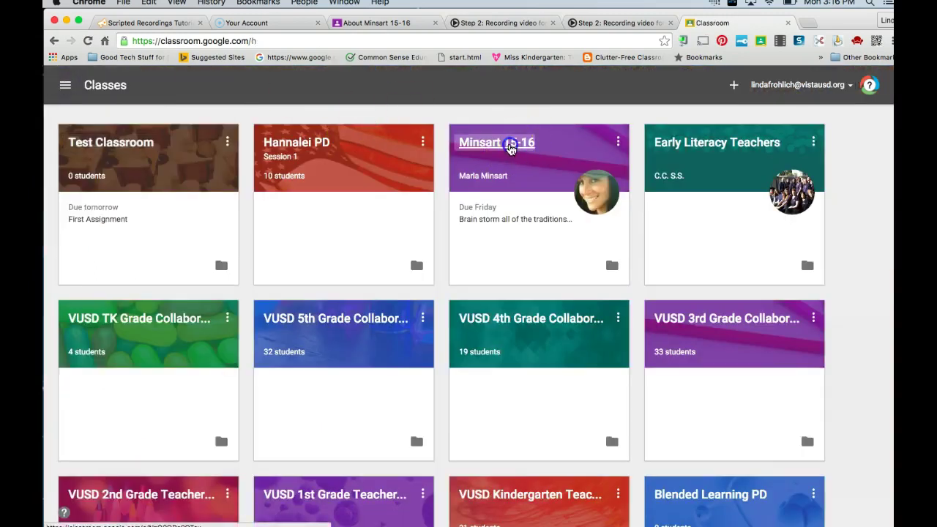
{"action": "left_click", "coordinate": [512, 144]}
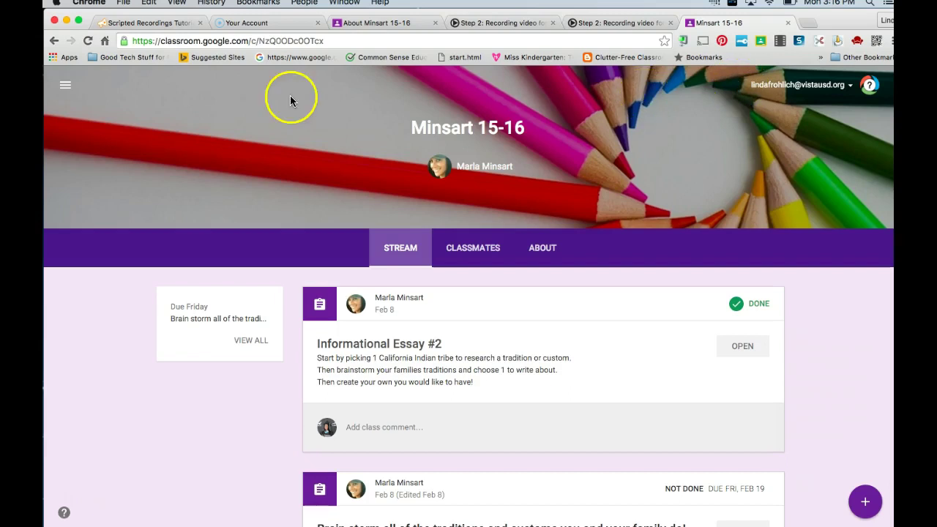
{"action": "left_click", "coordinate": [67, 91]}
{"action": "left_click", "coordinate": [68, 88]}
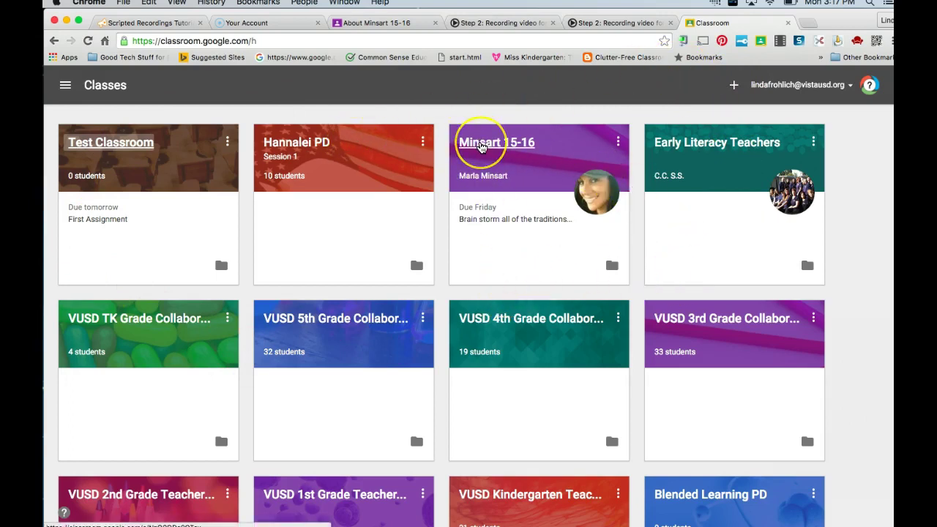
{"action": "left_click", "coordinate": [481, 144]}
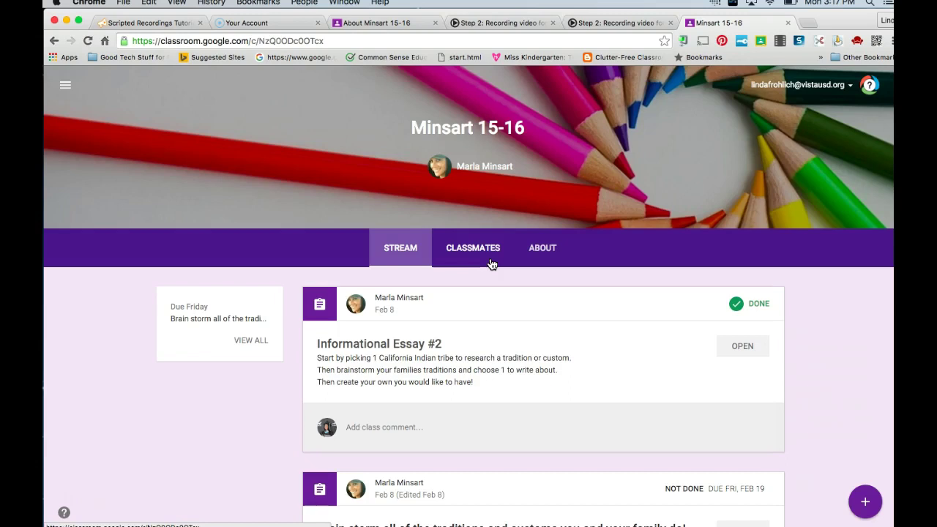
{"action": "left_click", "coordinate": [542, 249]}
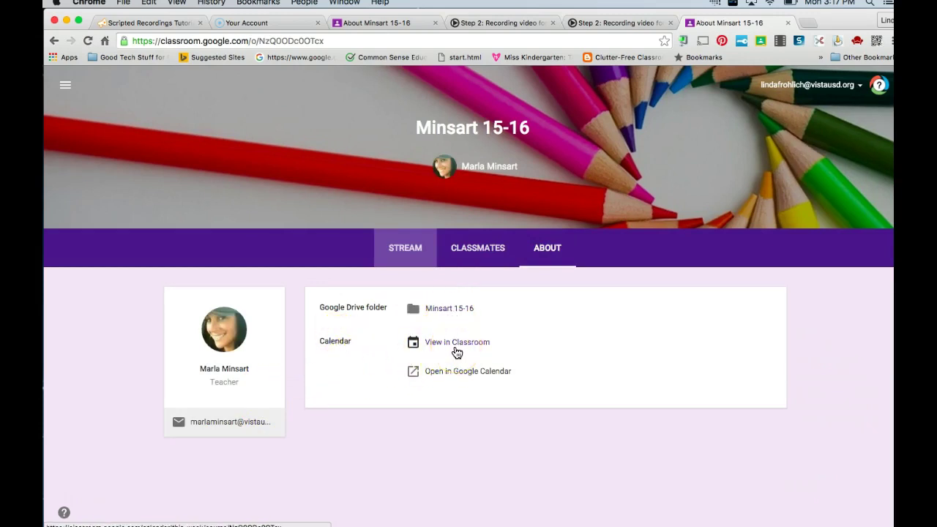
{"action": "left_click", "coordinate": [392, 251]}
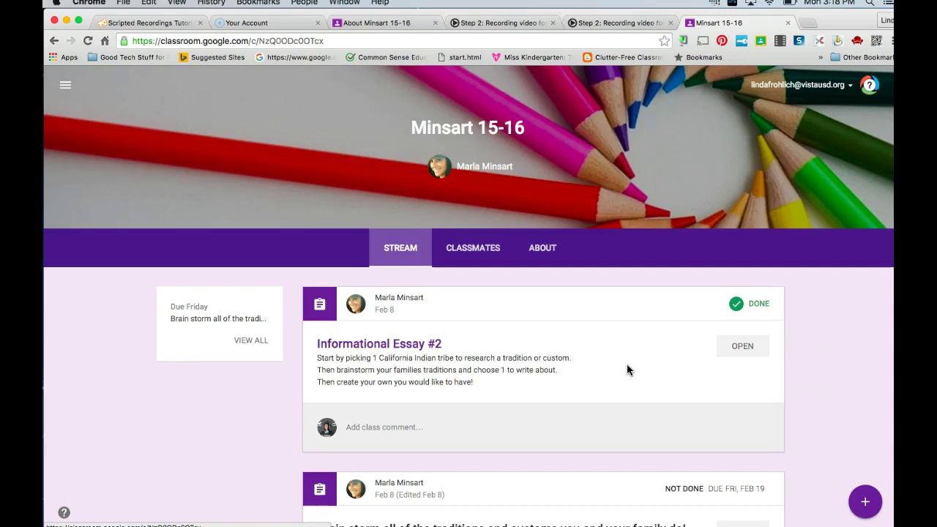
{"action": "left_click", "coordinate": [734, 349]}
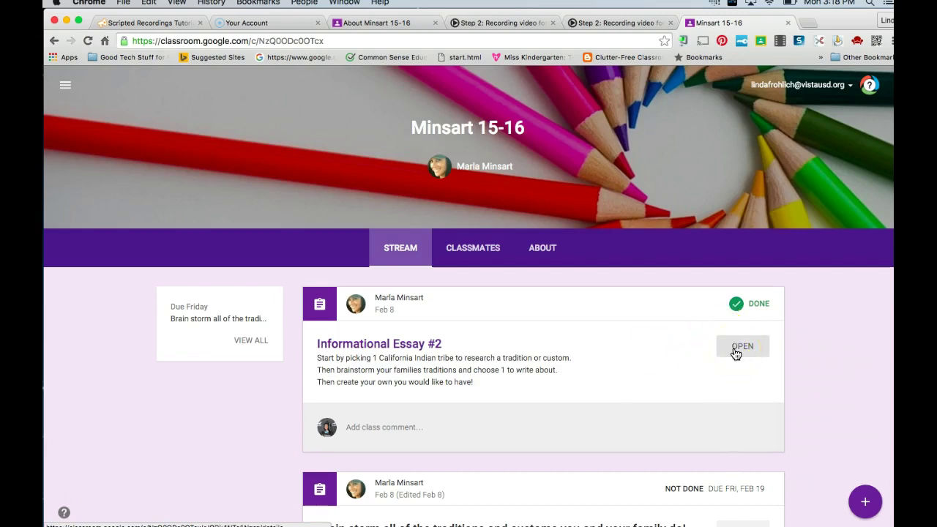
{"action": "left_click", "coordinate": [736, 351]}
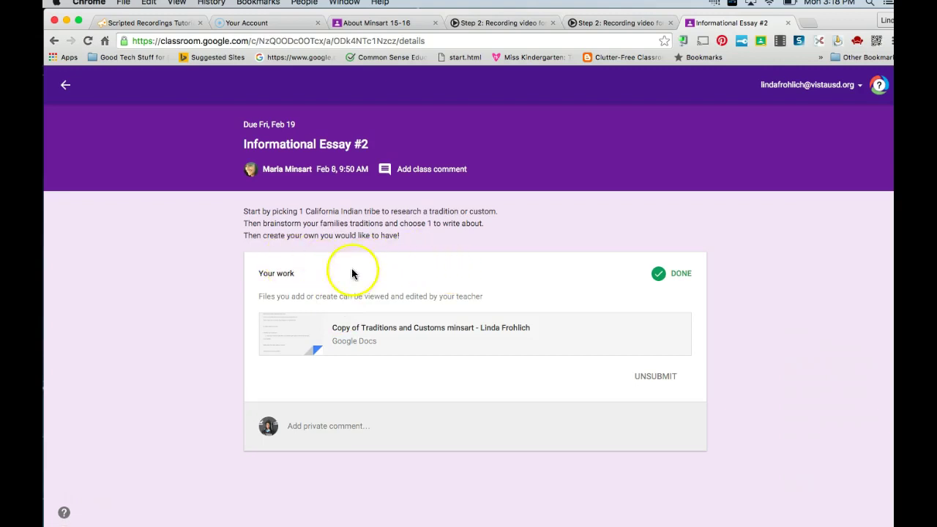
{"action": "left_click", "coordinate": [473, 338]}
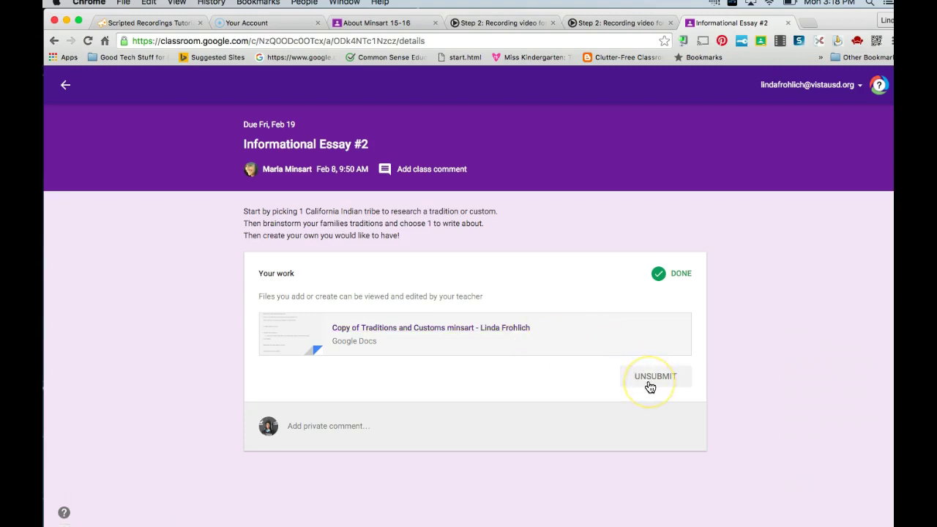
{"action": "left_click", "coordinate": [65, 86]}
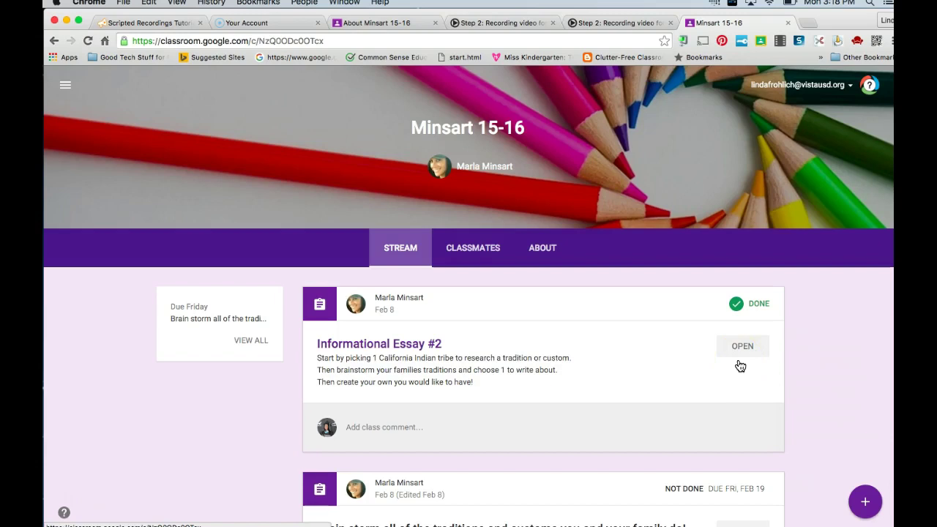
{"action": "scroll", "coordinate": [739, 366], "scroll_direction": "down", "scroll_amount": 1}
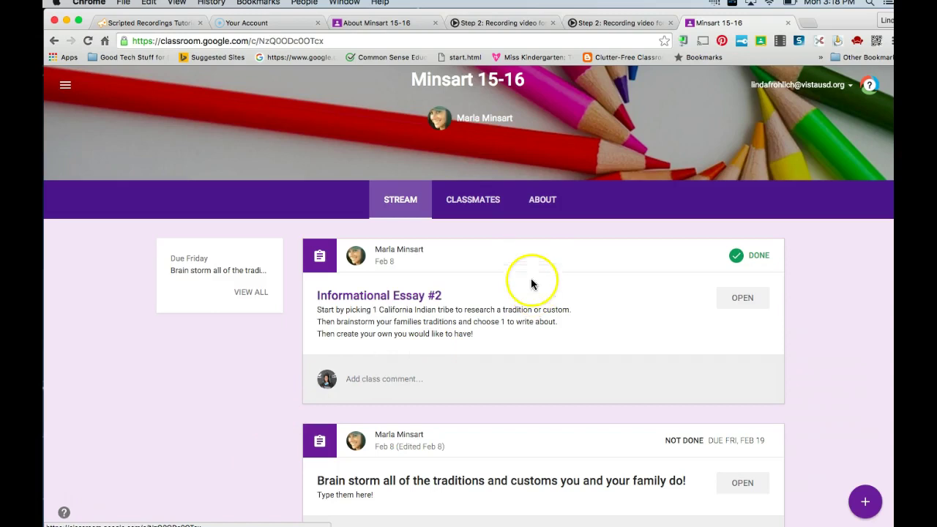
{"action": "left_click", "coordinate": [490, 218]}
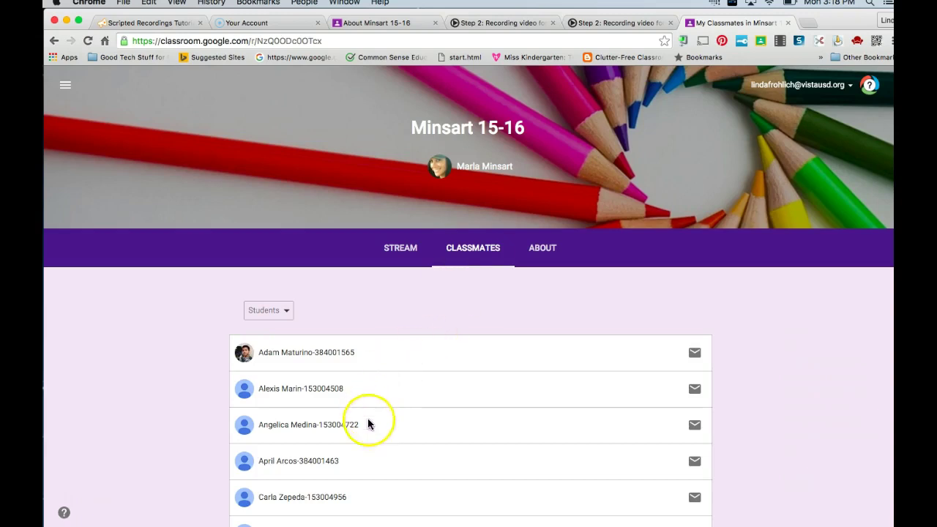
{"action": "left_click", "coordinate": [408, 249]}
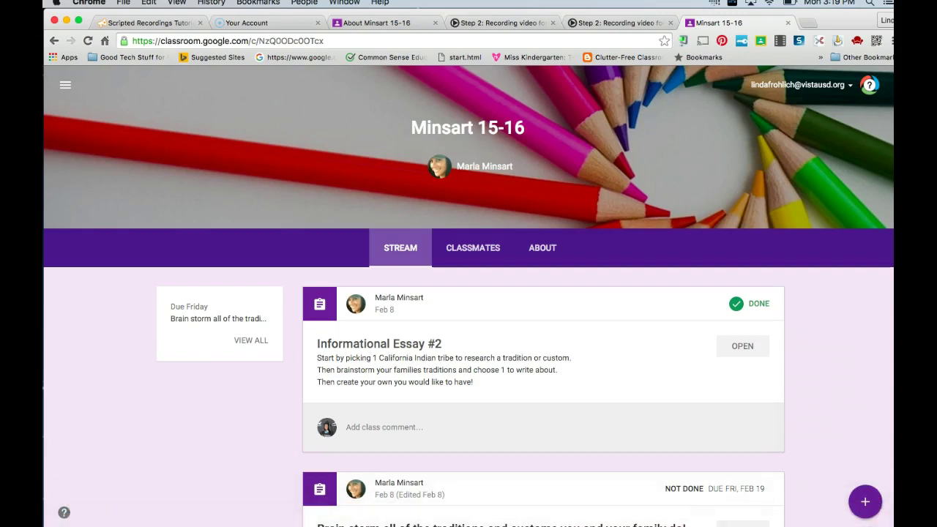
{"action": "left_click", "coordinate": [869, 512]}
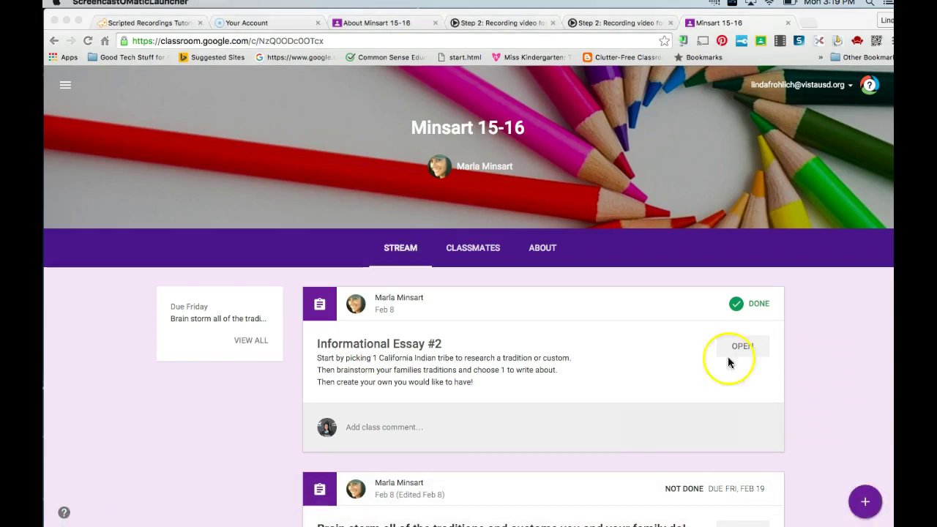
- Start a new post in Minsart 15-16, discard it, and open the navigation drawer
{"action": "left_click", "coordinate": [873, 494]}
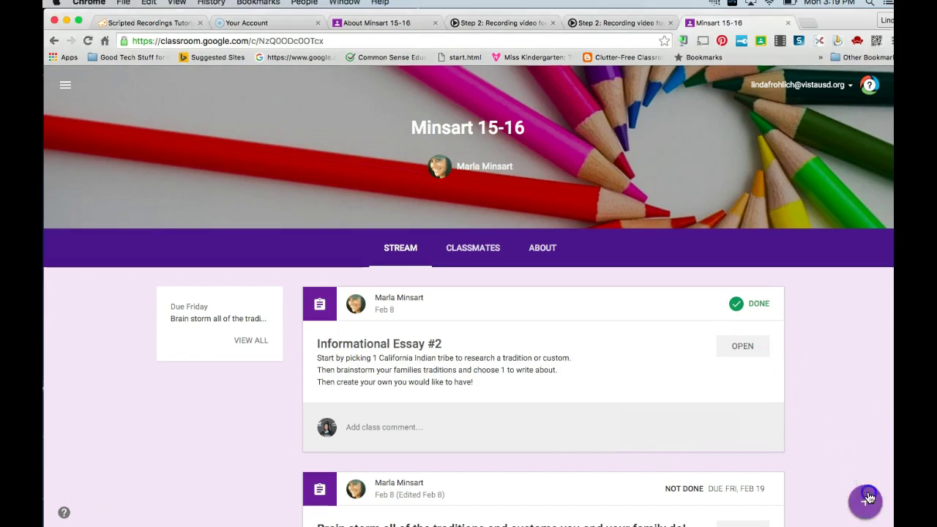
{"action": "left_click", "coordinate": [866, 458]}
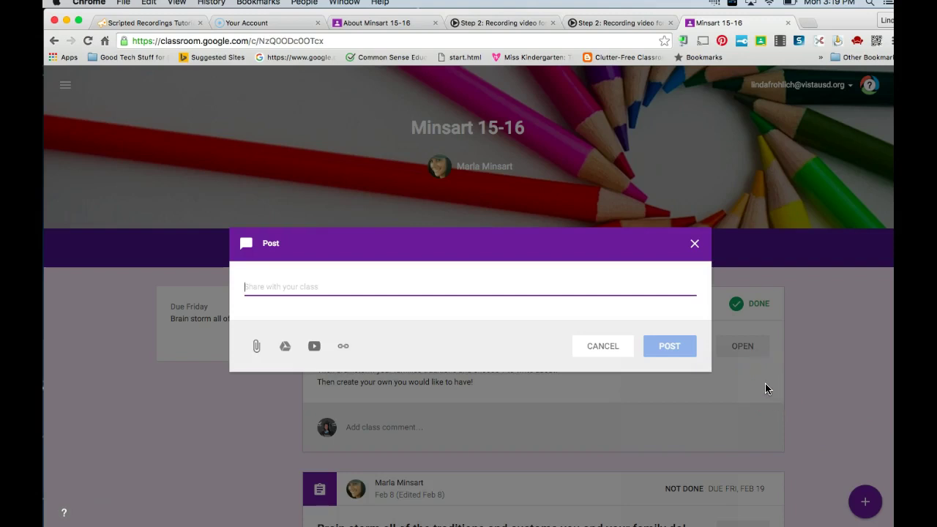
{"action": "left_click", "coordinate": [694, 245]}
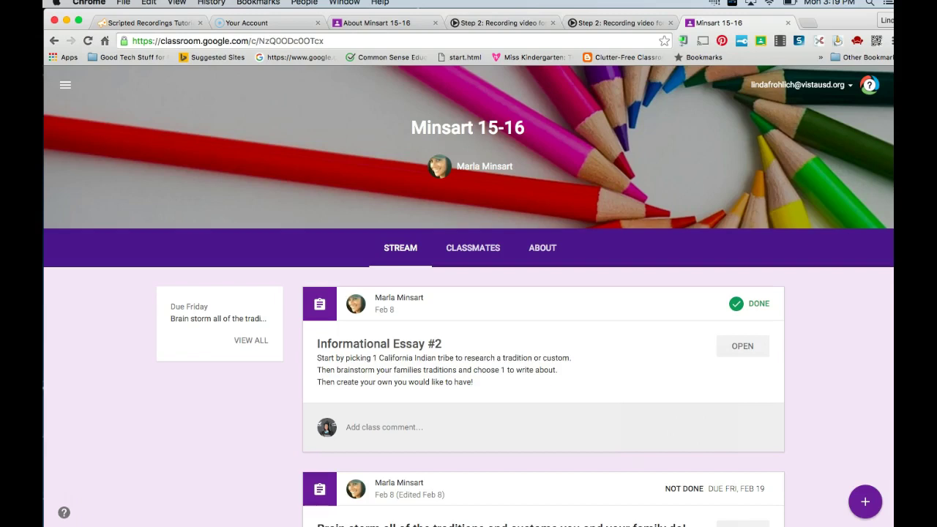
{"action": "left_click", "coordinate": [316, 250]}
- Return to the Classes overview and close an accidentally opened blank browser window
{"action": "left_click", "coordinate": [65, 84]}
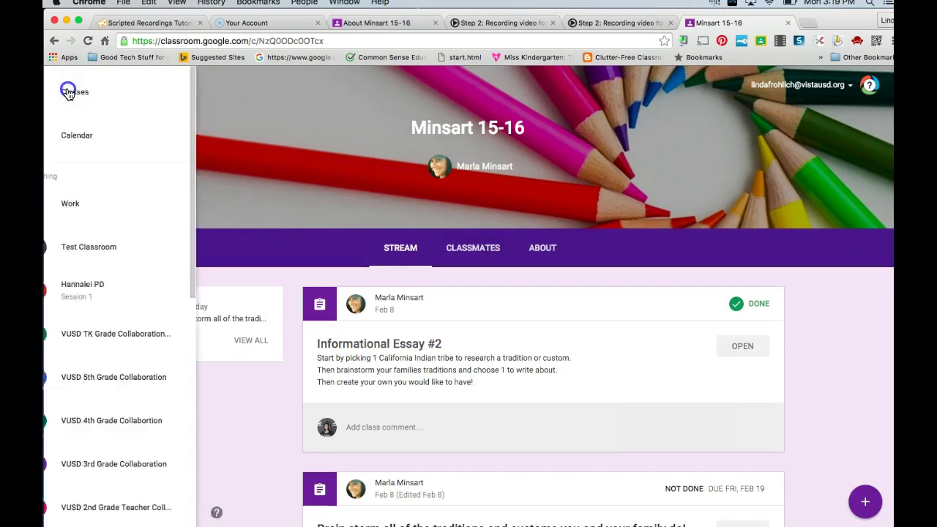
{"action": "left_click", "coordinate": [67, 92]}
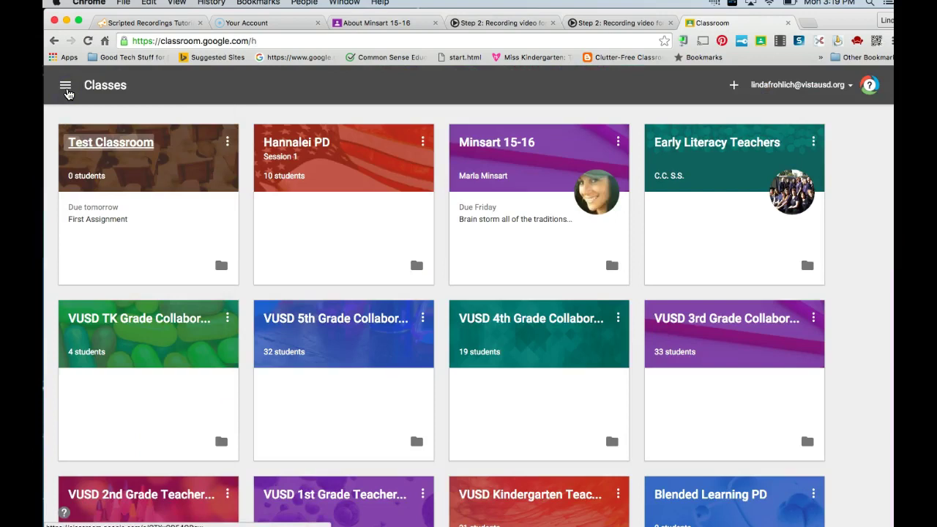
{"action": "key", "text": "super+n"}
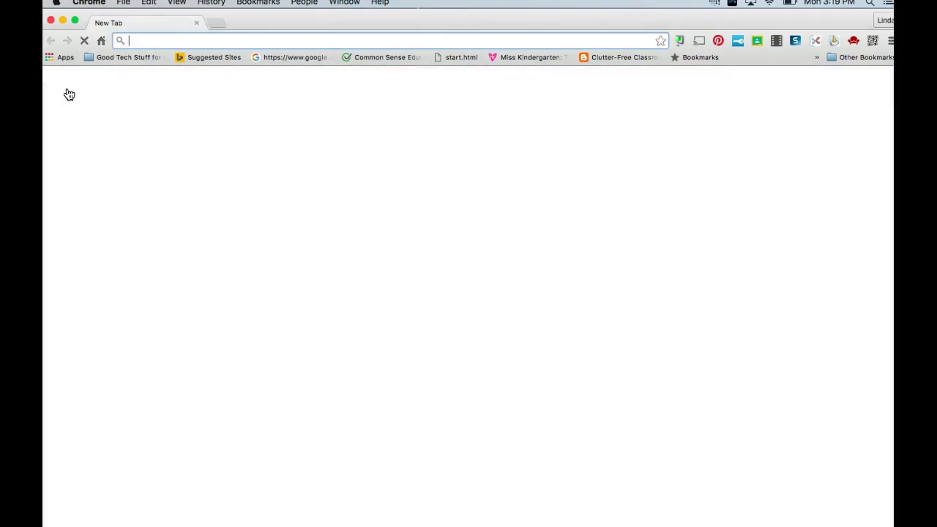
{"action": "left_click", "coordinate": [197, 22]}
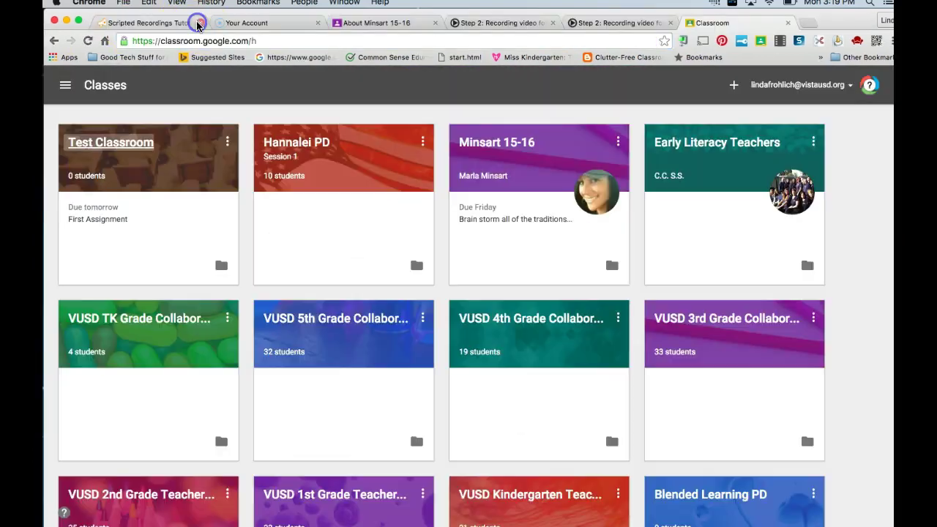